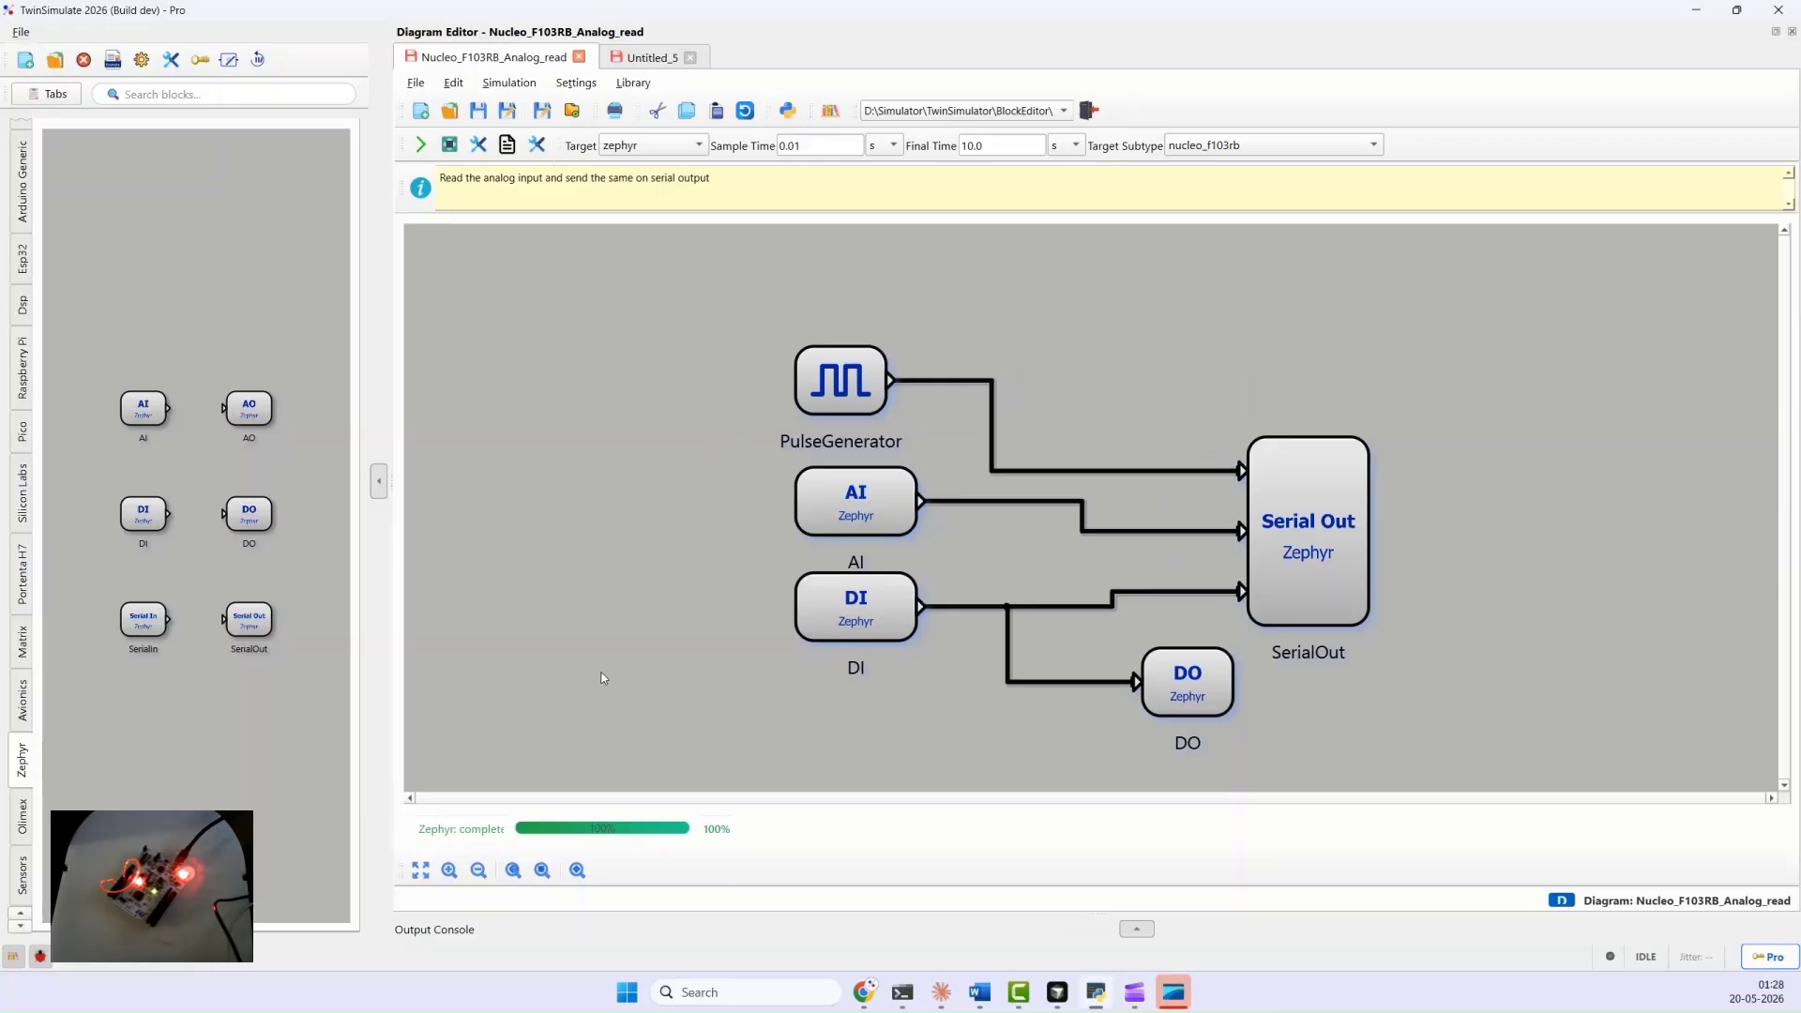
Step: Review the AI block's ADC device, channel and pin-to-channel table for the nucleo_f103rb board
double_click(799, 531)
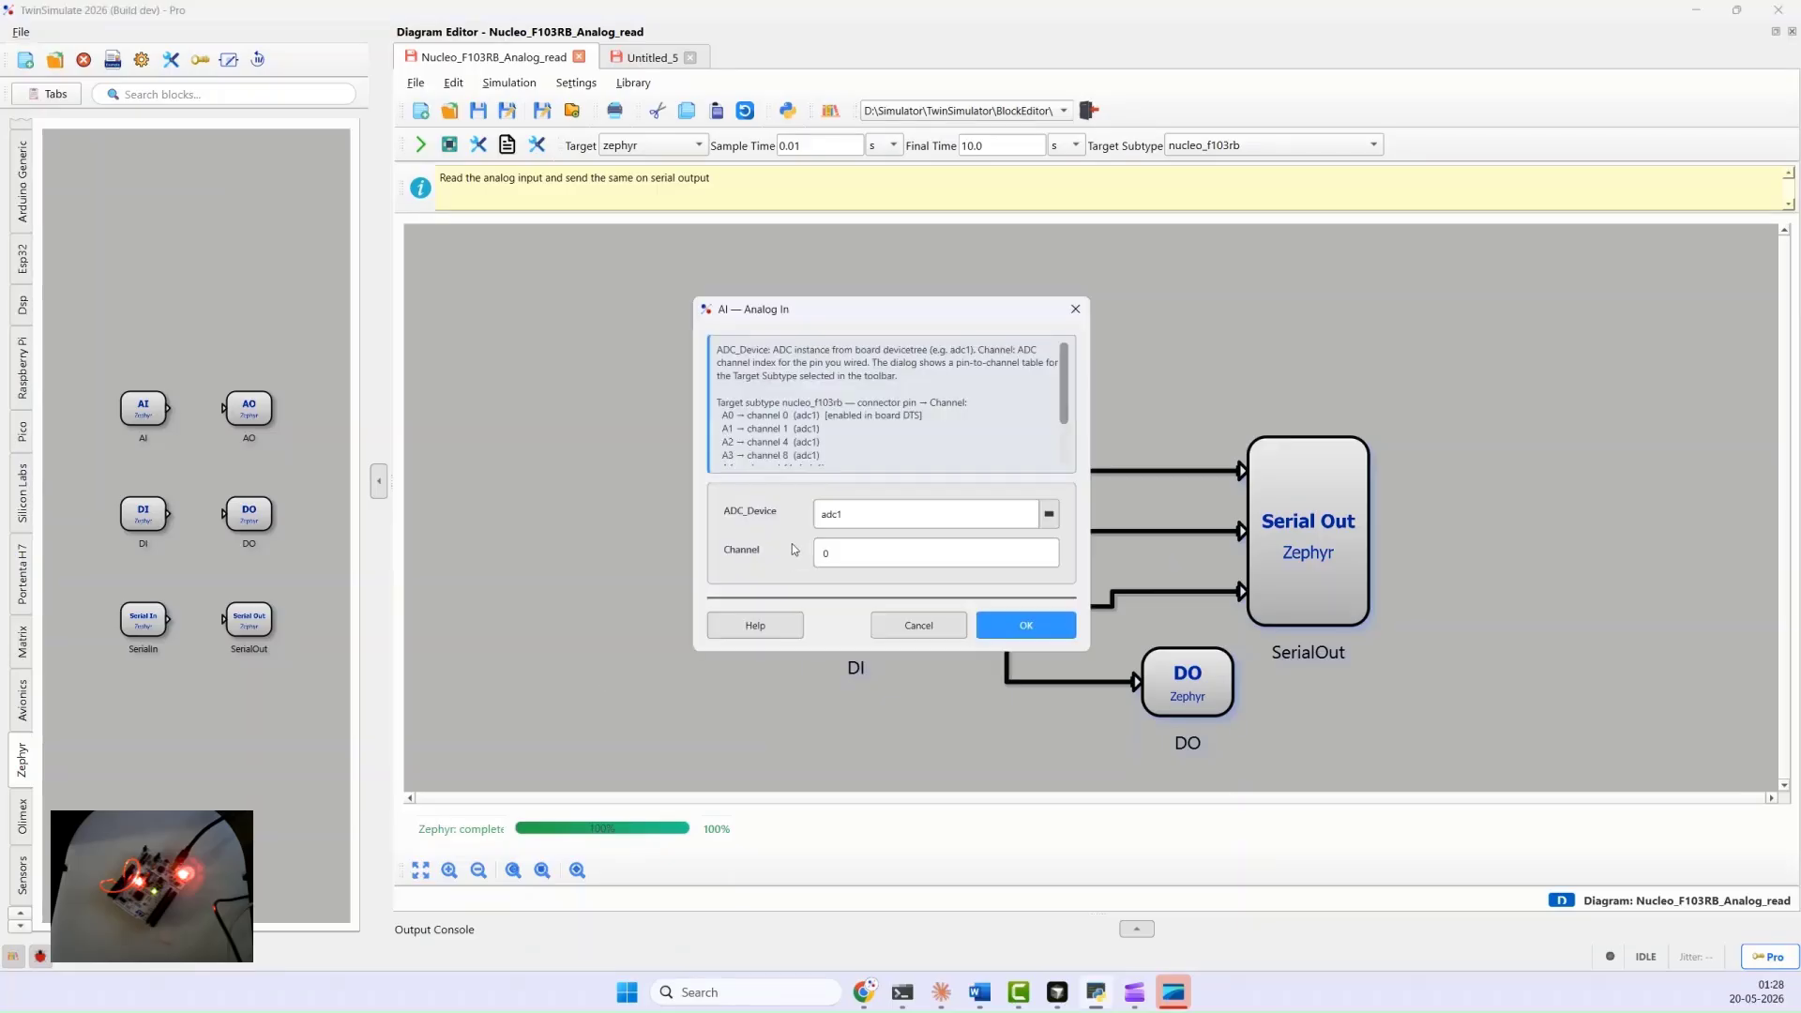
left_click_drag(830, 312, 361, 218)
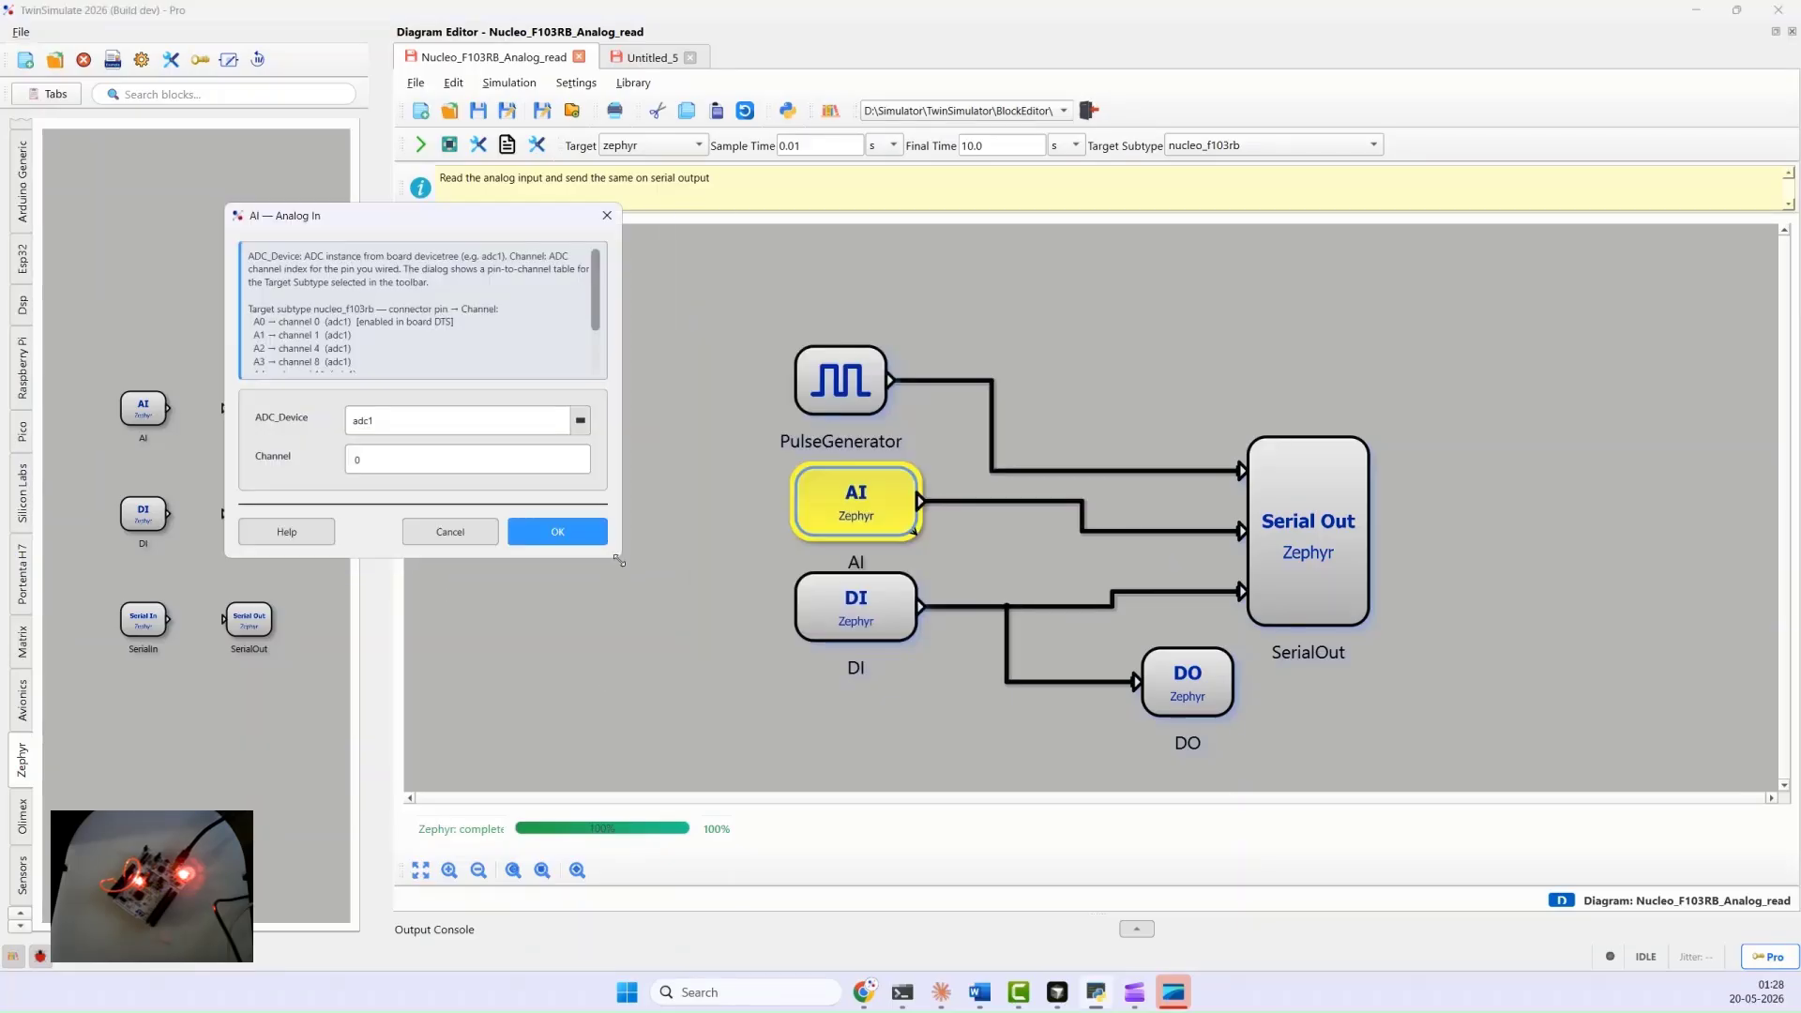
left_click_drag(620, 559, 624, 674)
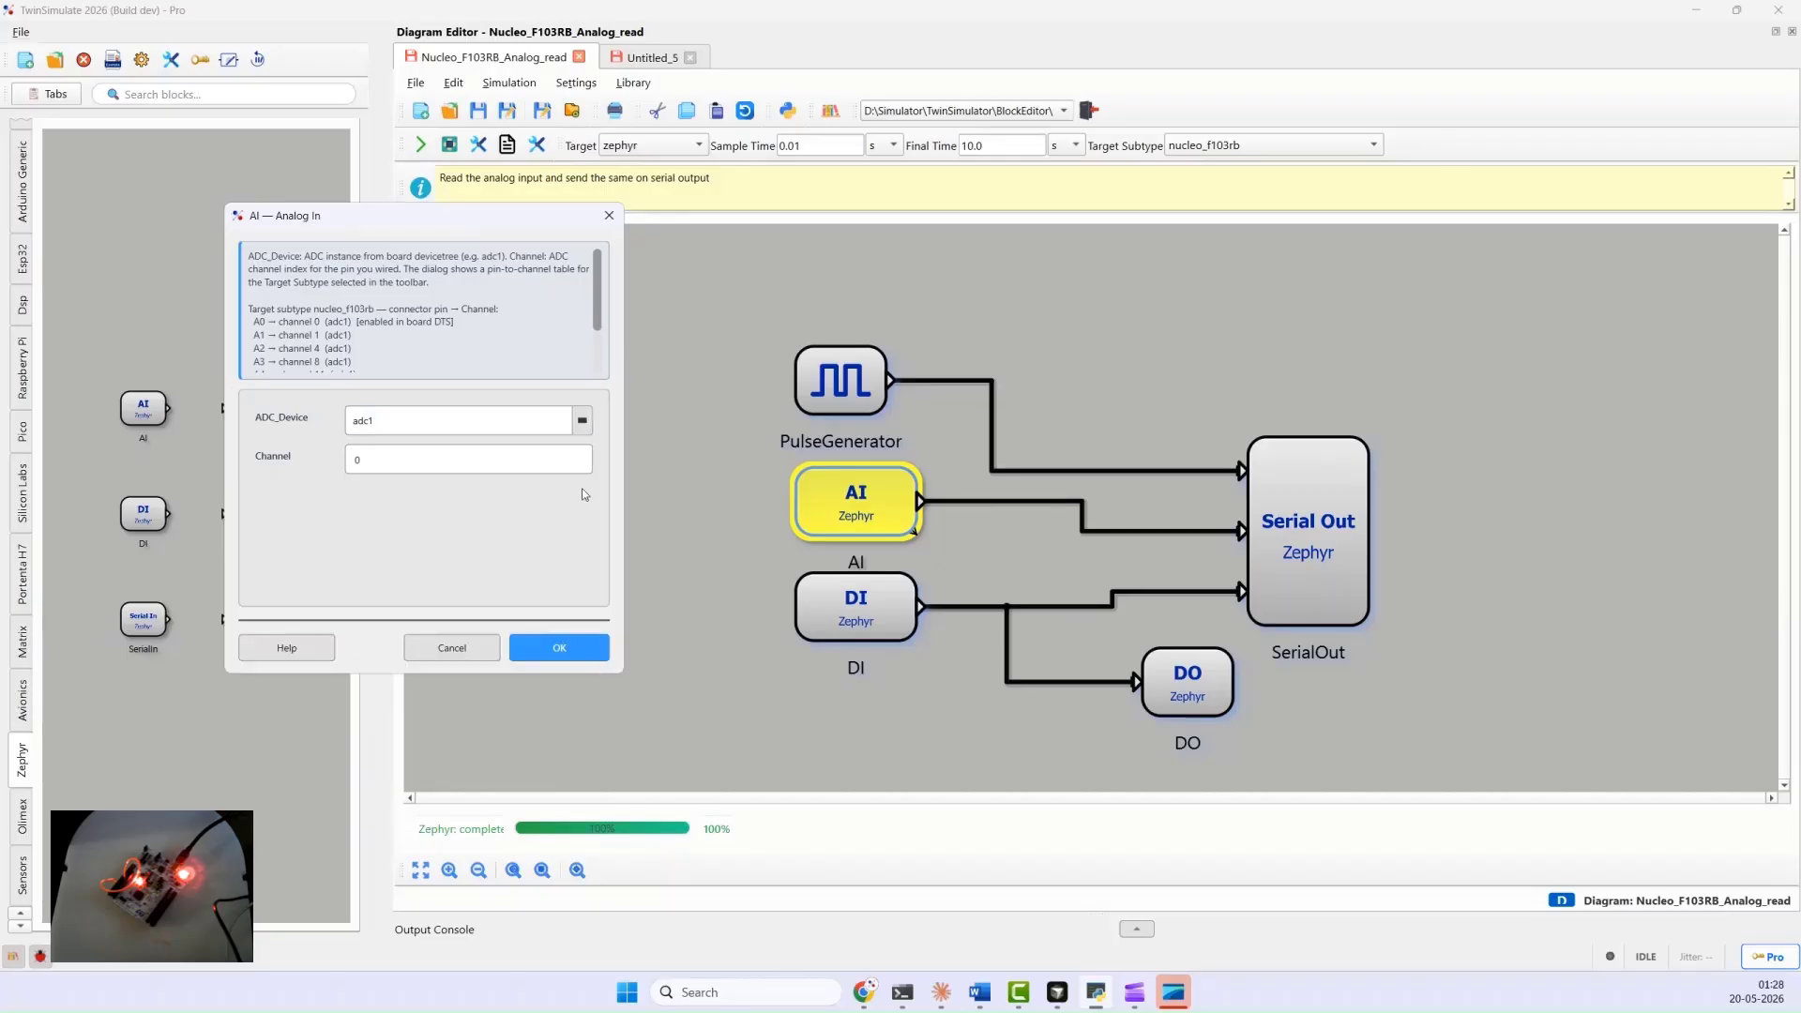
scroll(554, 343, "down", 5)
scroll(551, 343, "up", 5)
left_click(563, 650)
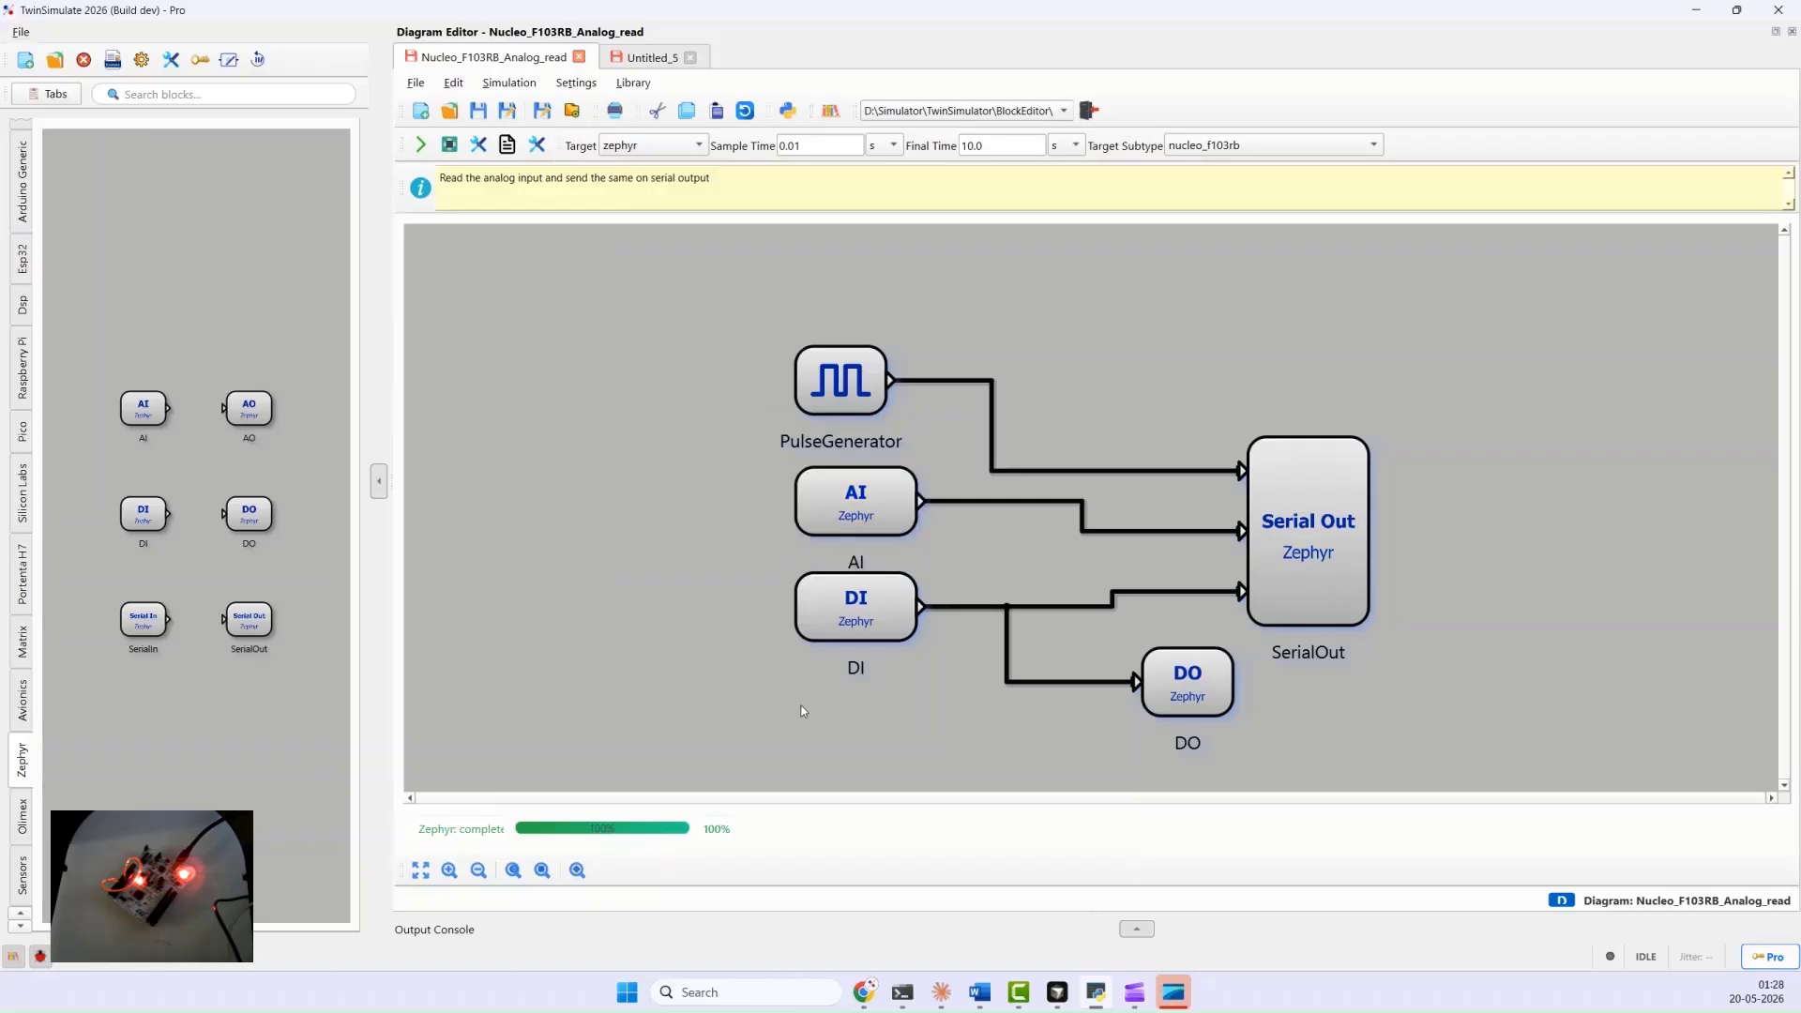
Step: Review the DI block's GPIO mode, alias, pull and invert settings
double_click(855, 631)
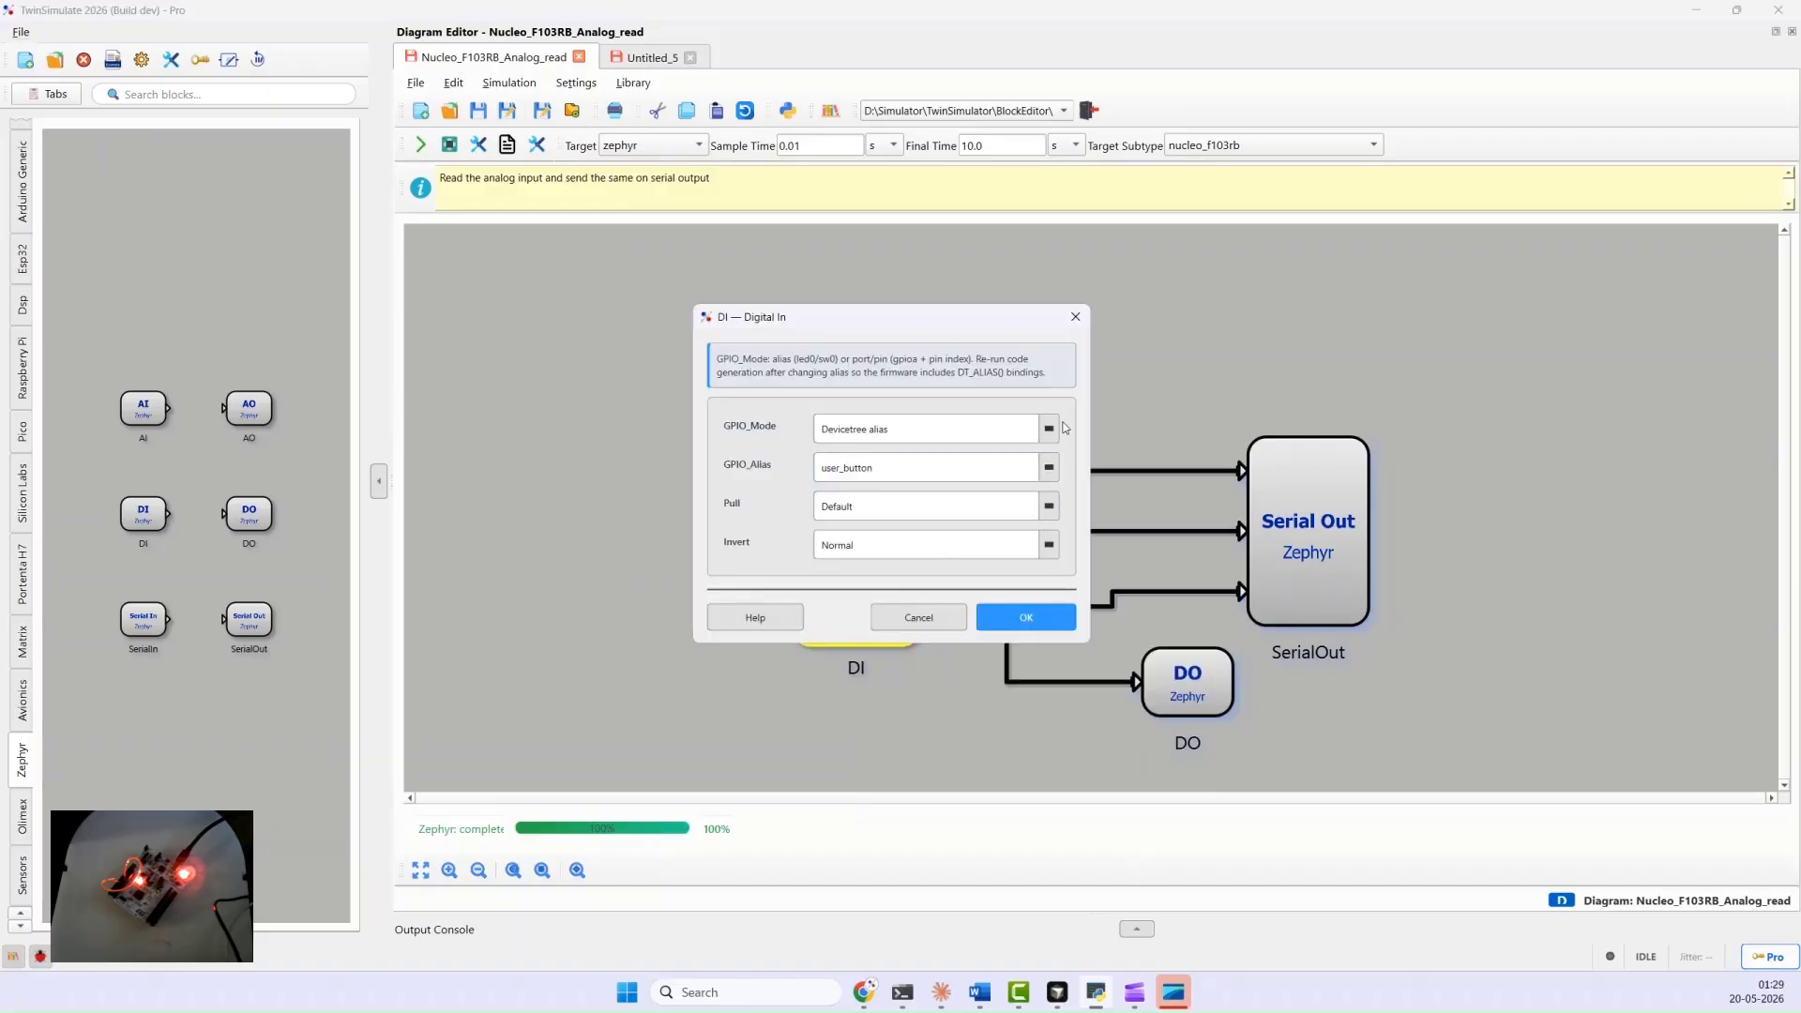
left_click_drag(916, 323, 521, 273)
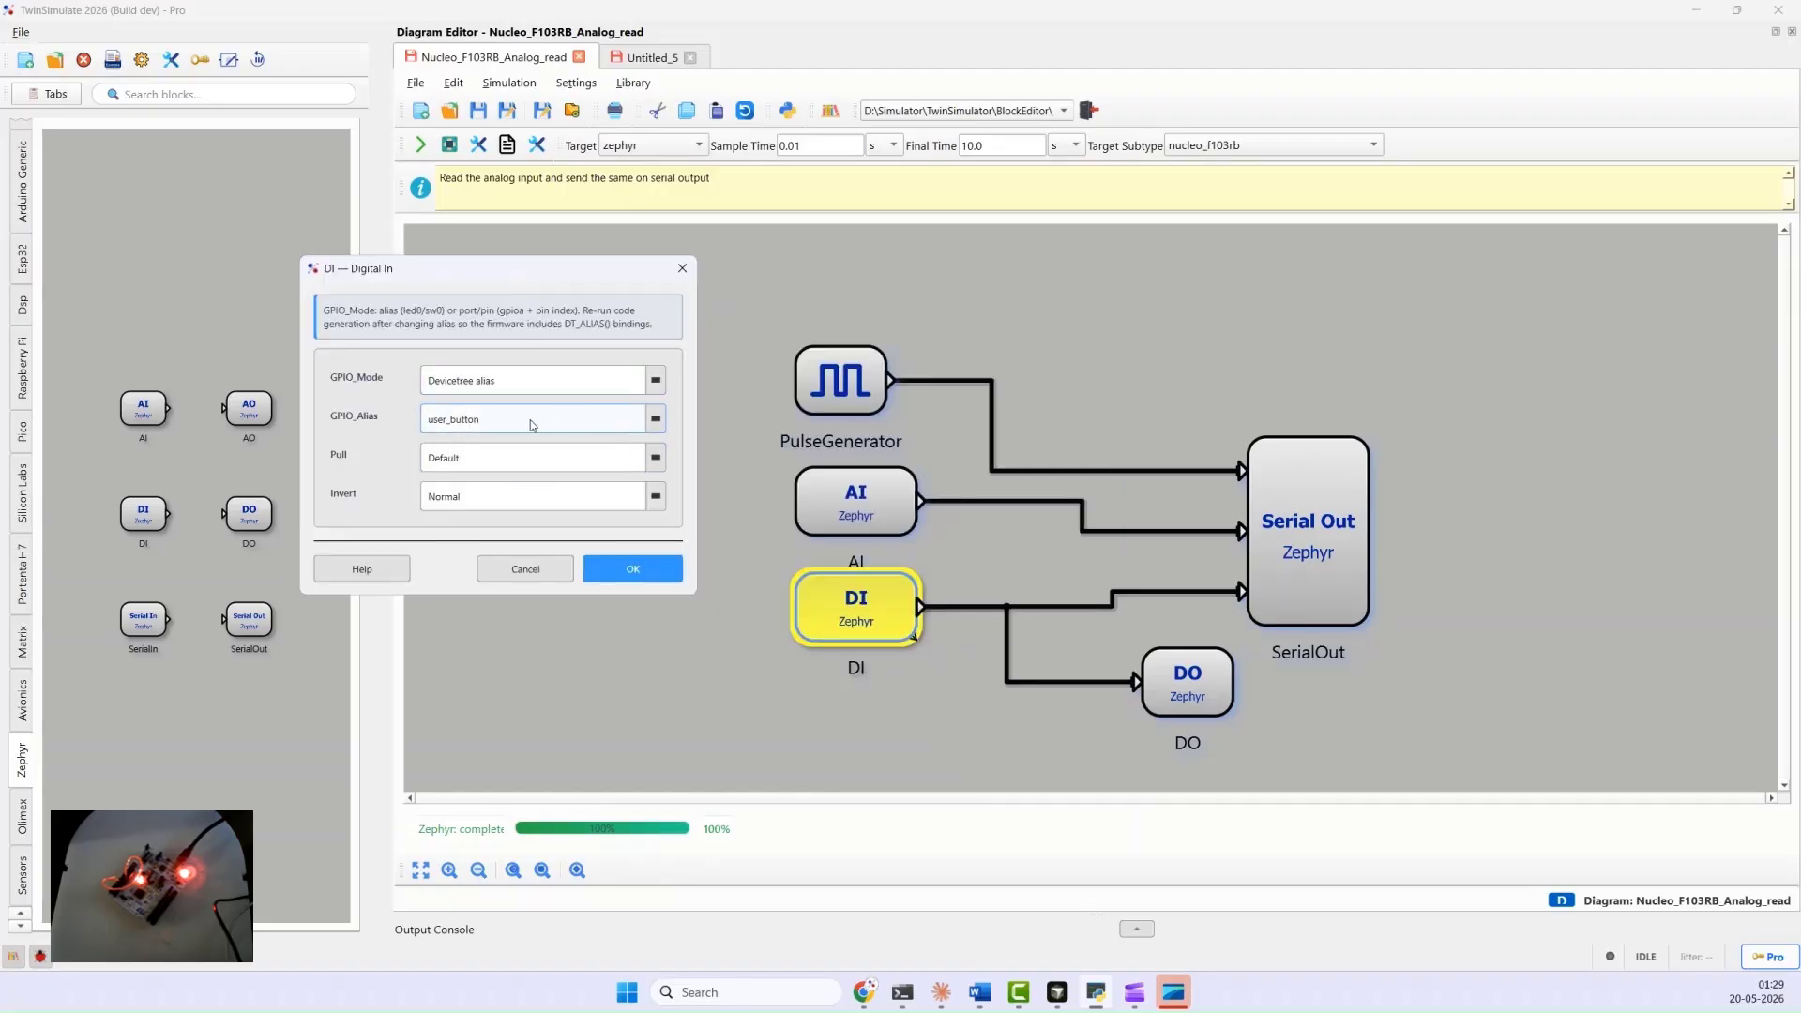
left_click(627, 577)
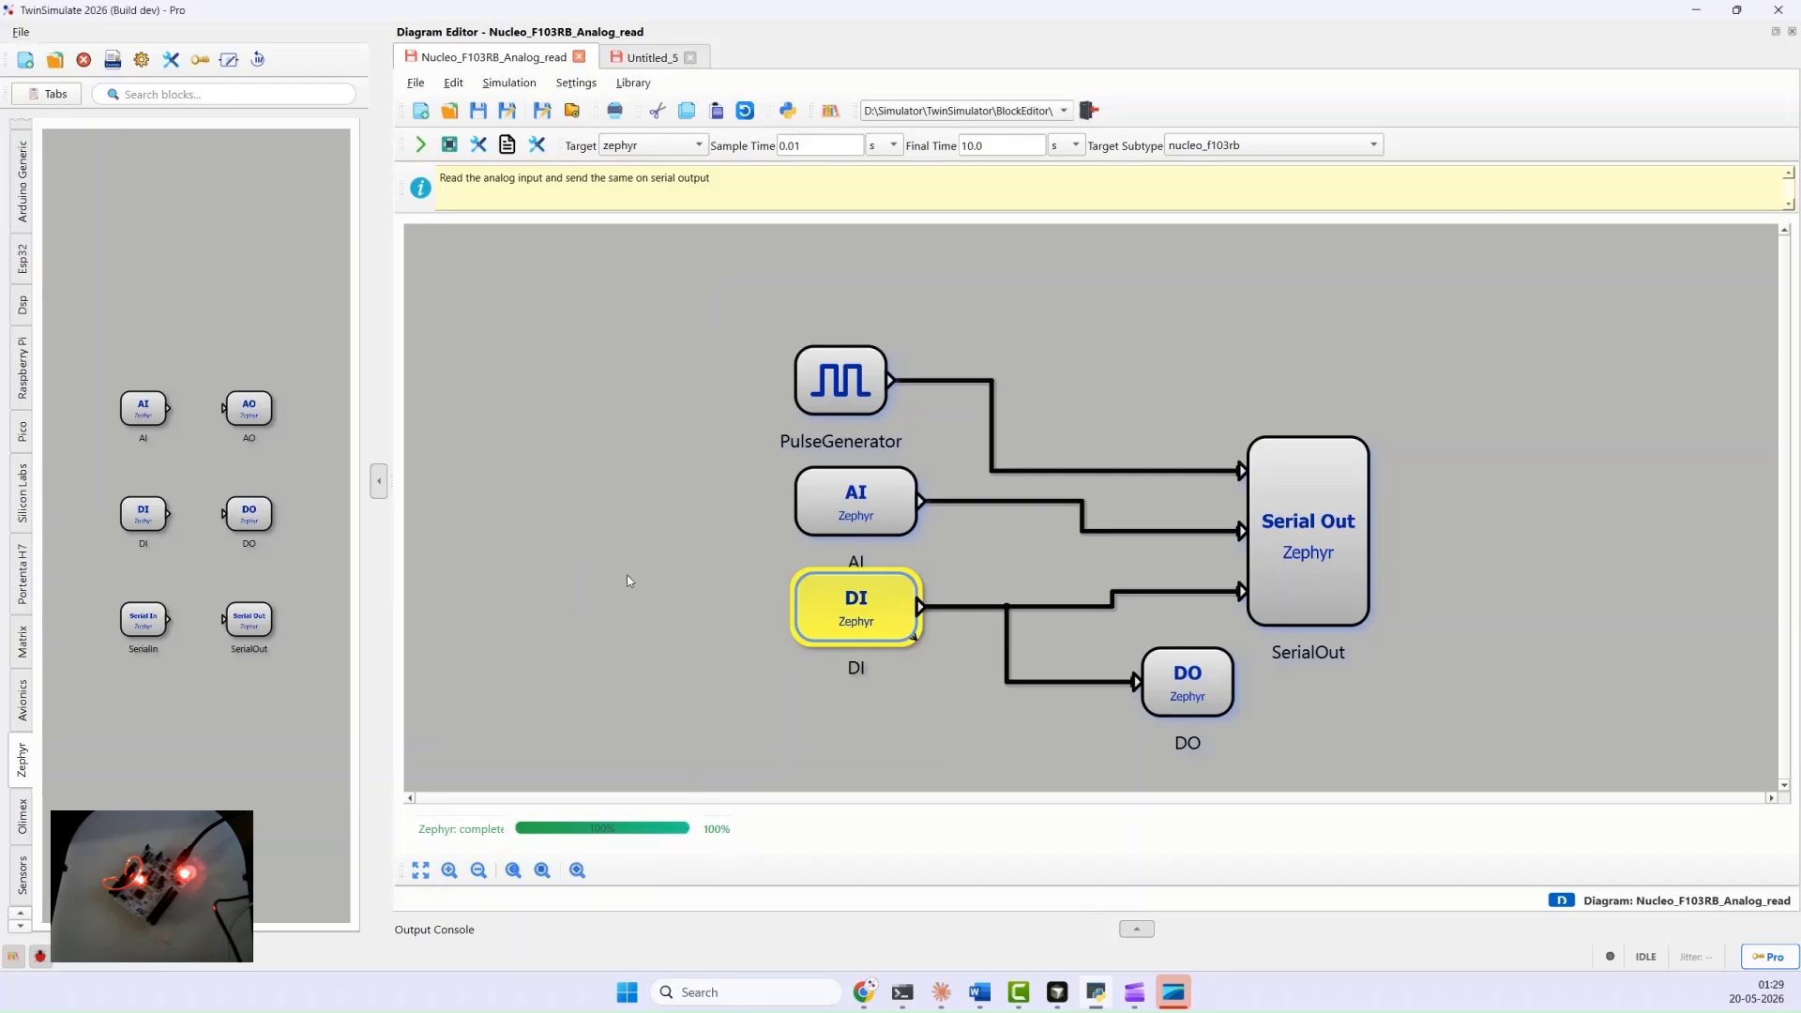
Step: Move the DI block slightly down in the diagram and recheck its parameters without changing them
left_click(829, 684)
left_click_drag(845, 628, 847, 646)
left_click(865, 704)
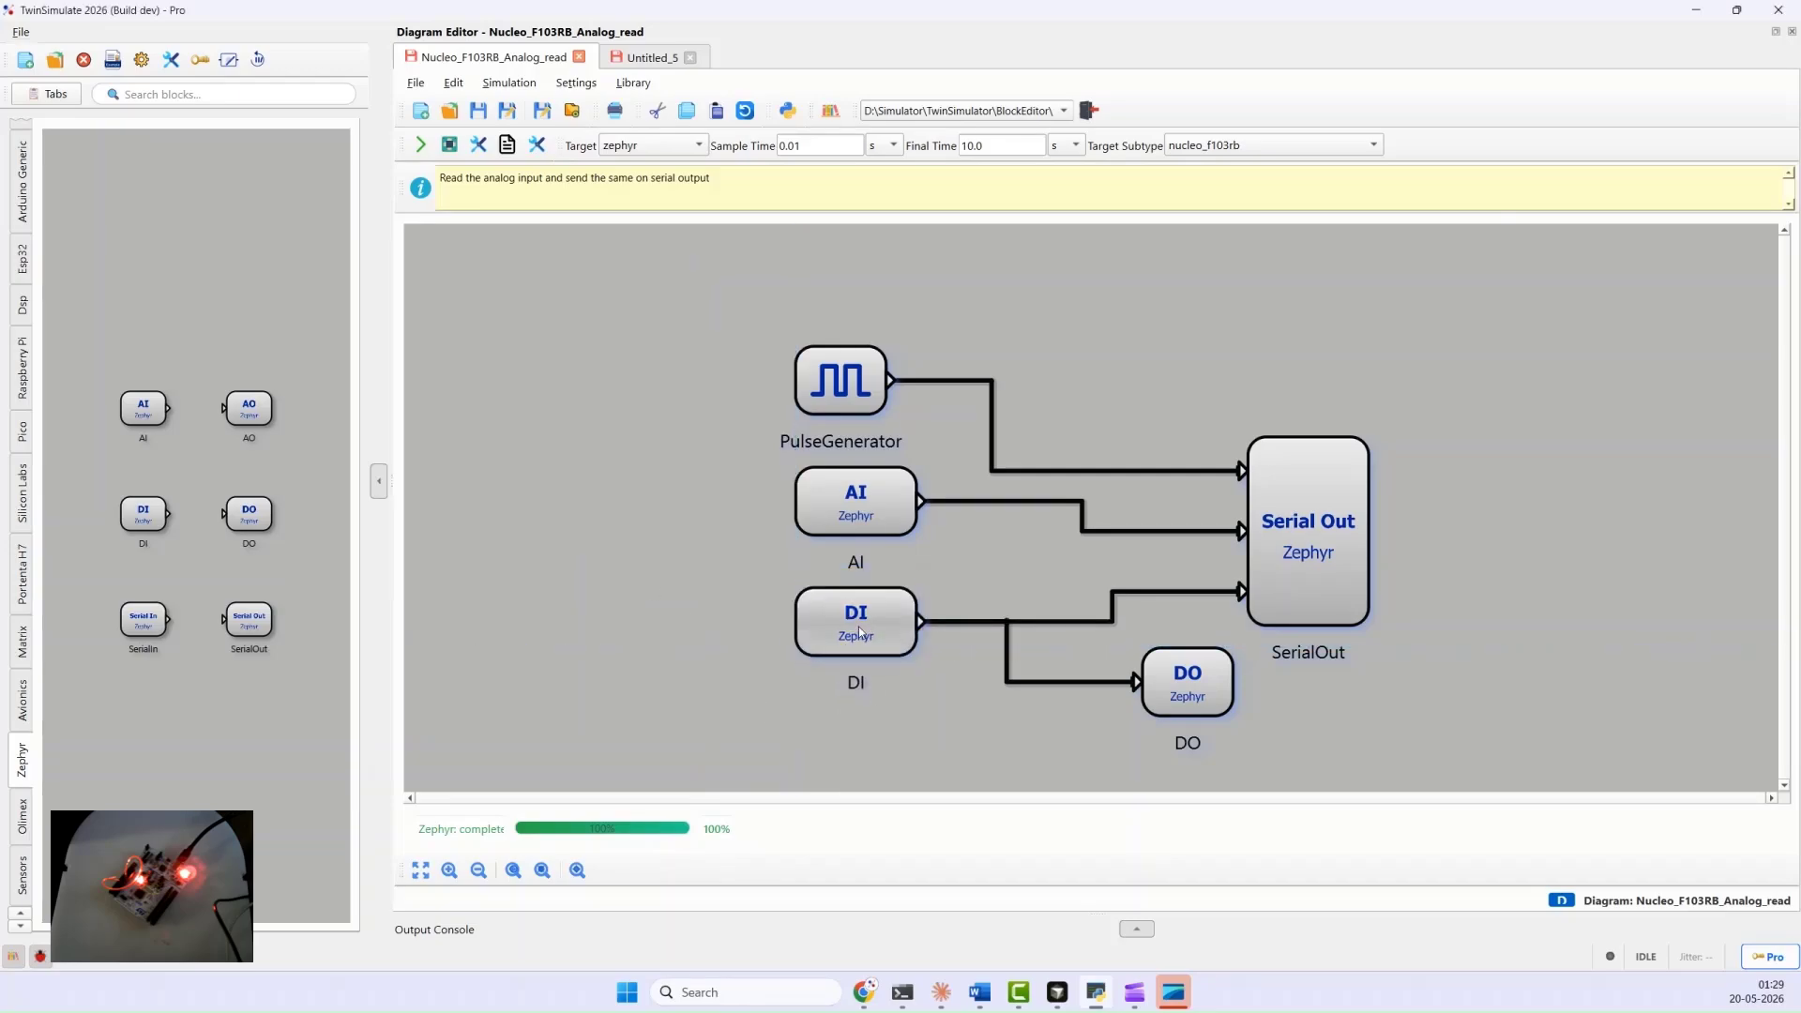
double_click(858, 638)
left_click(1074, 317)
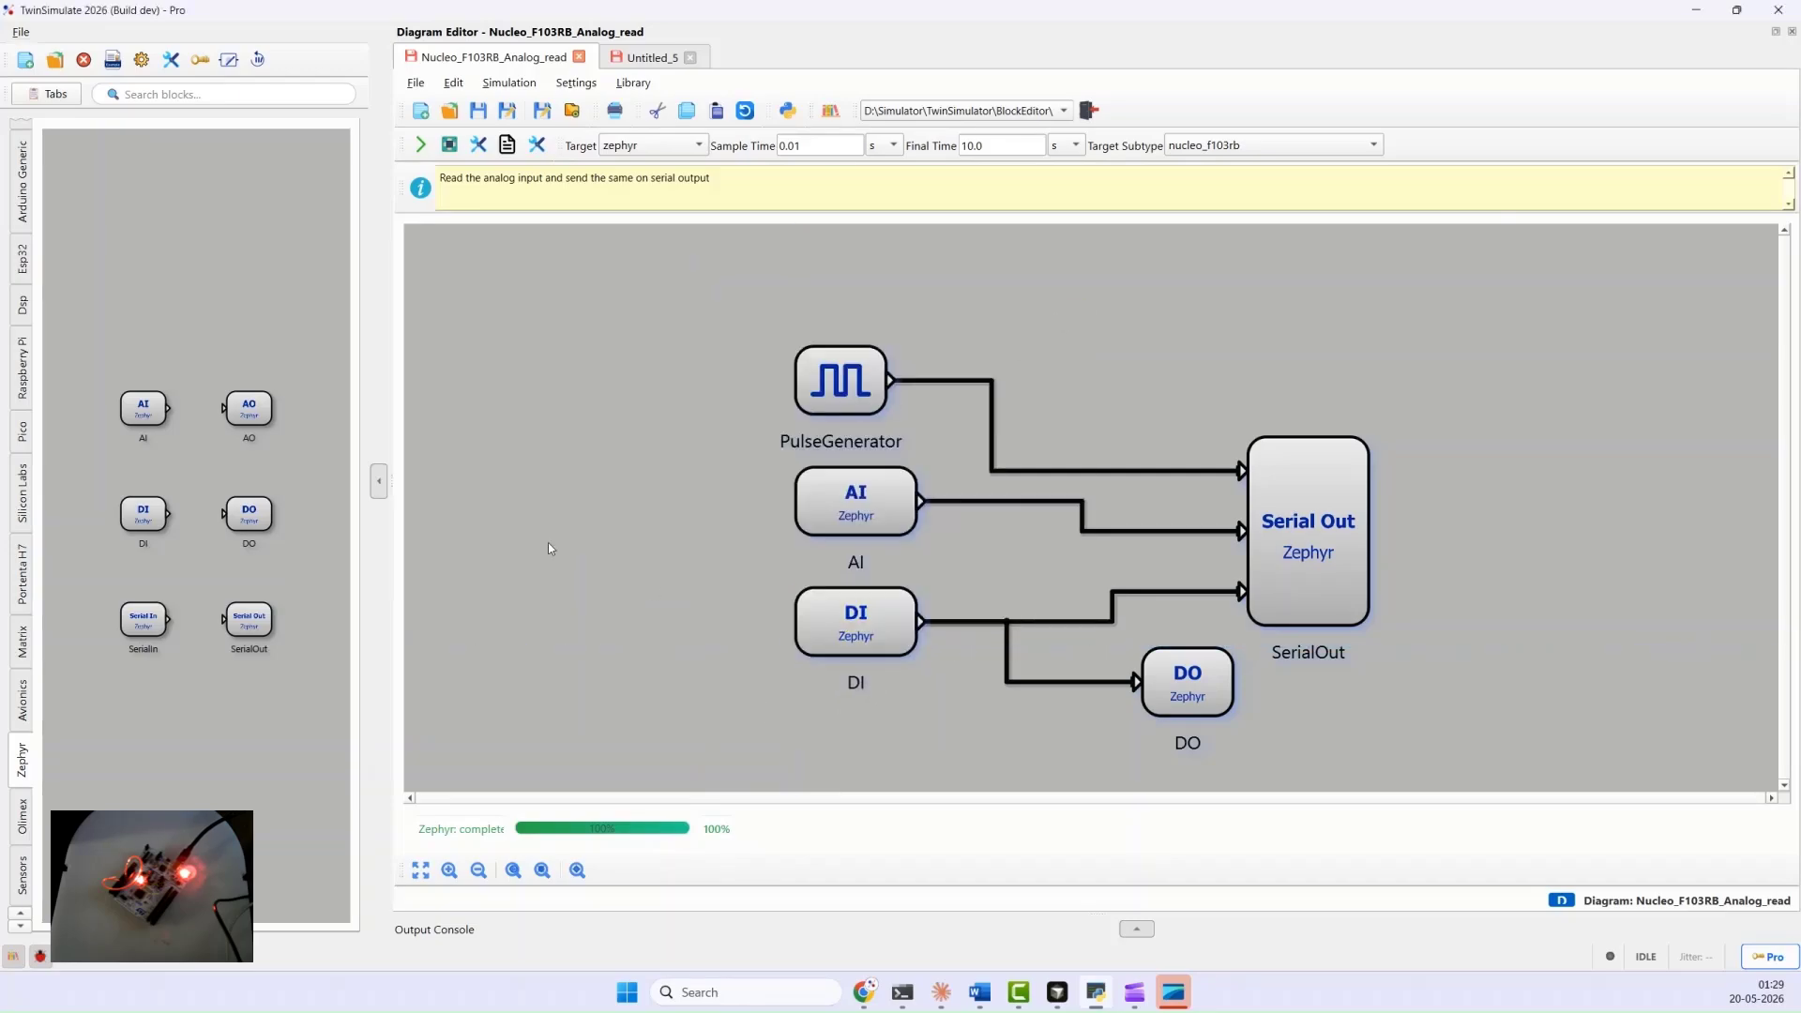
Step: Review the DO block's GPIO mode and alias settings
left_click(1171, 698)
double_click(1171, 699)
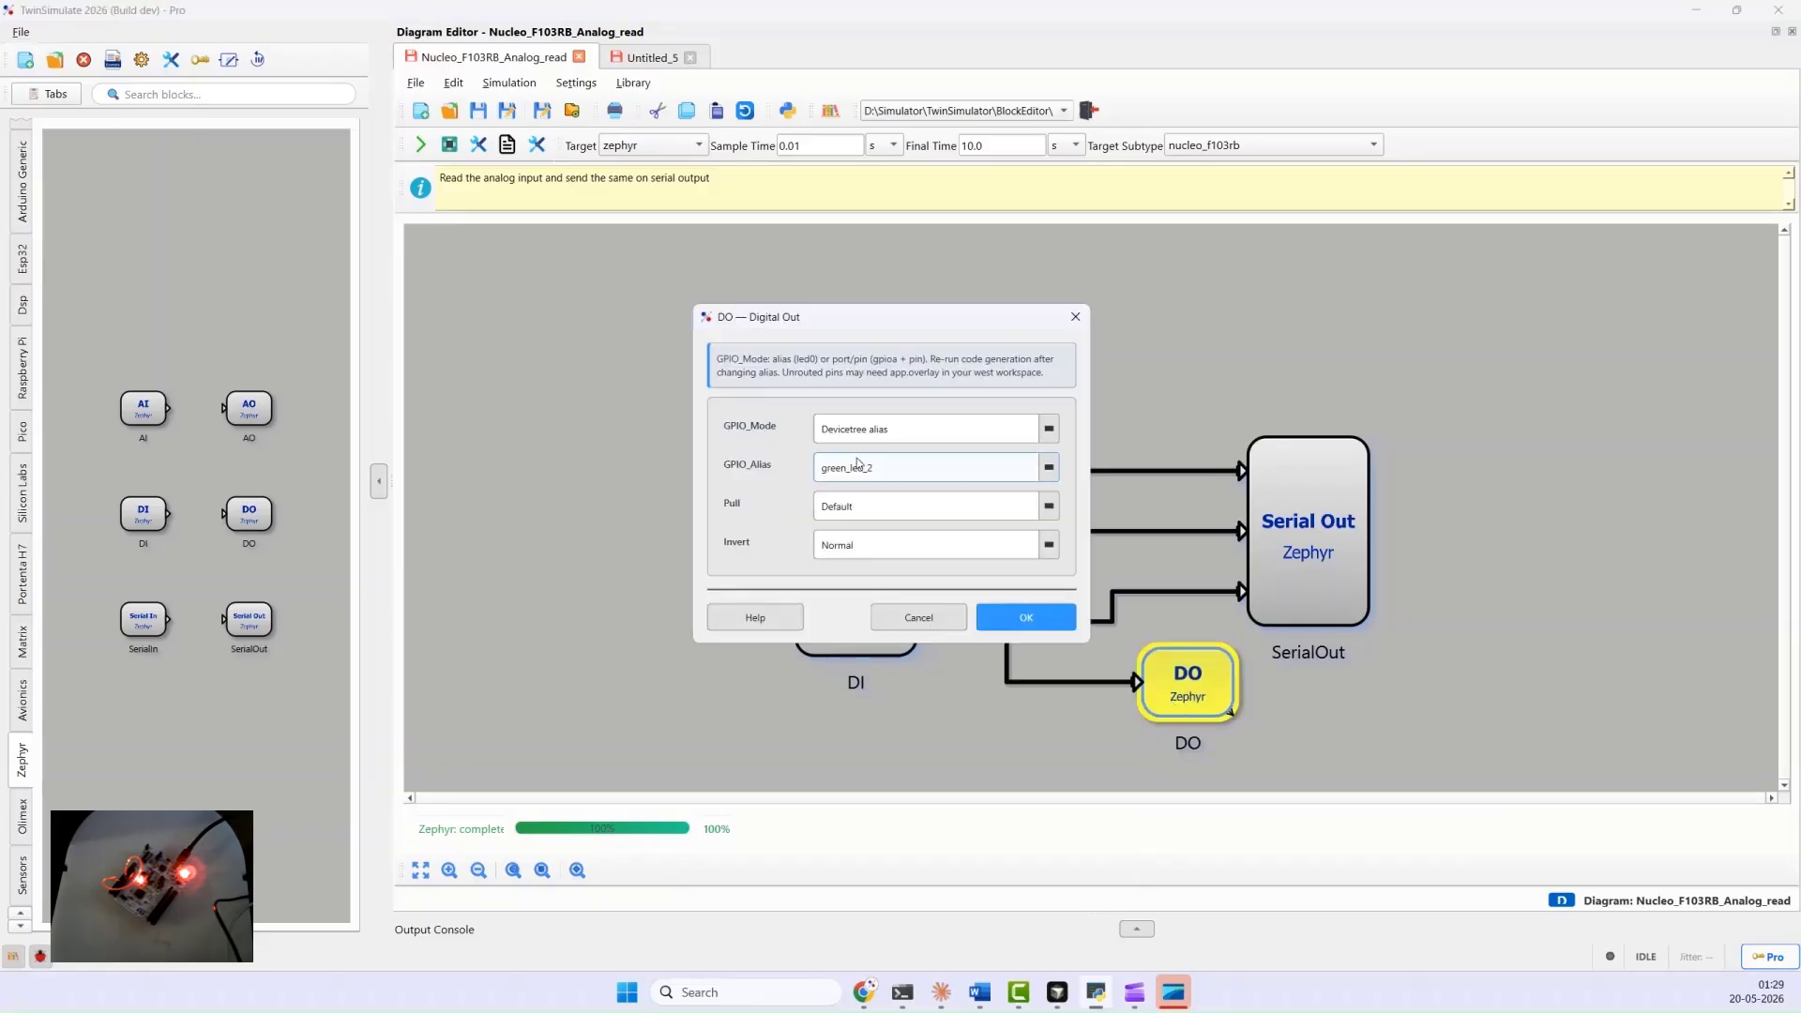
left_click(1002, 626)
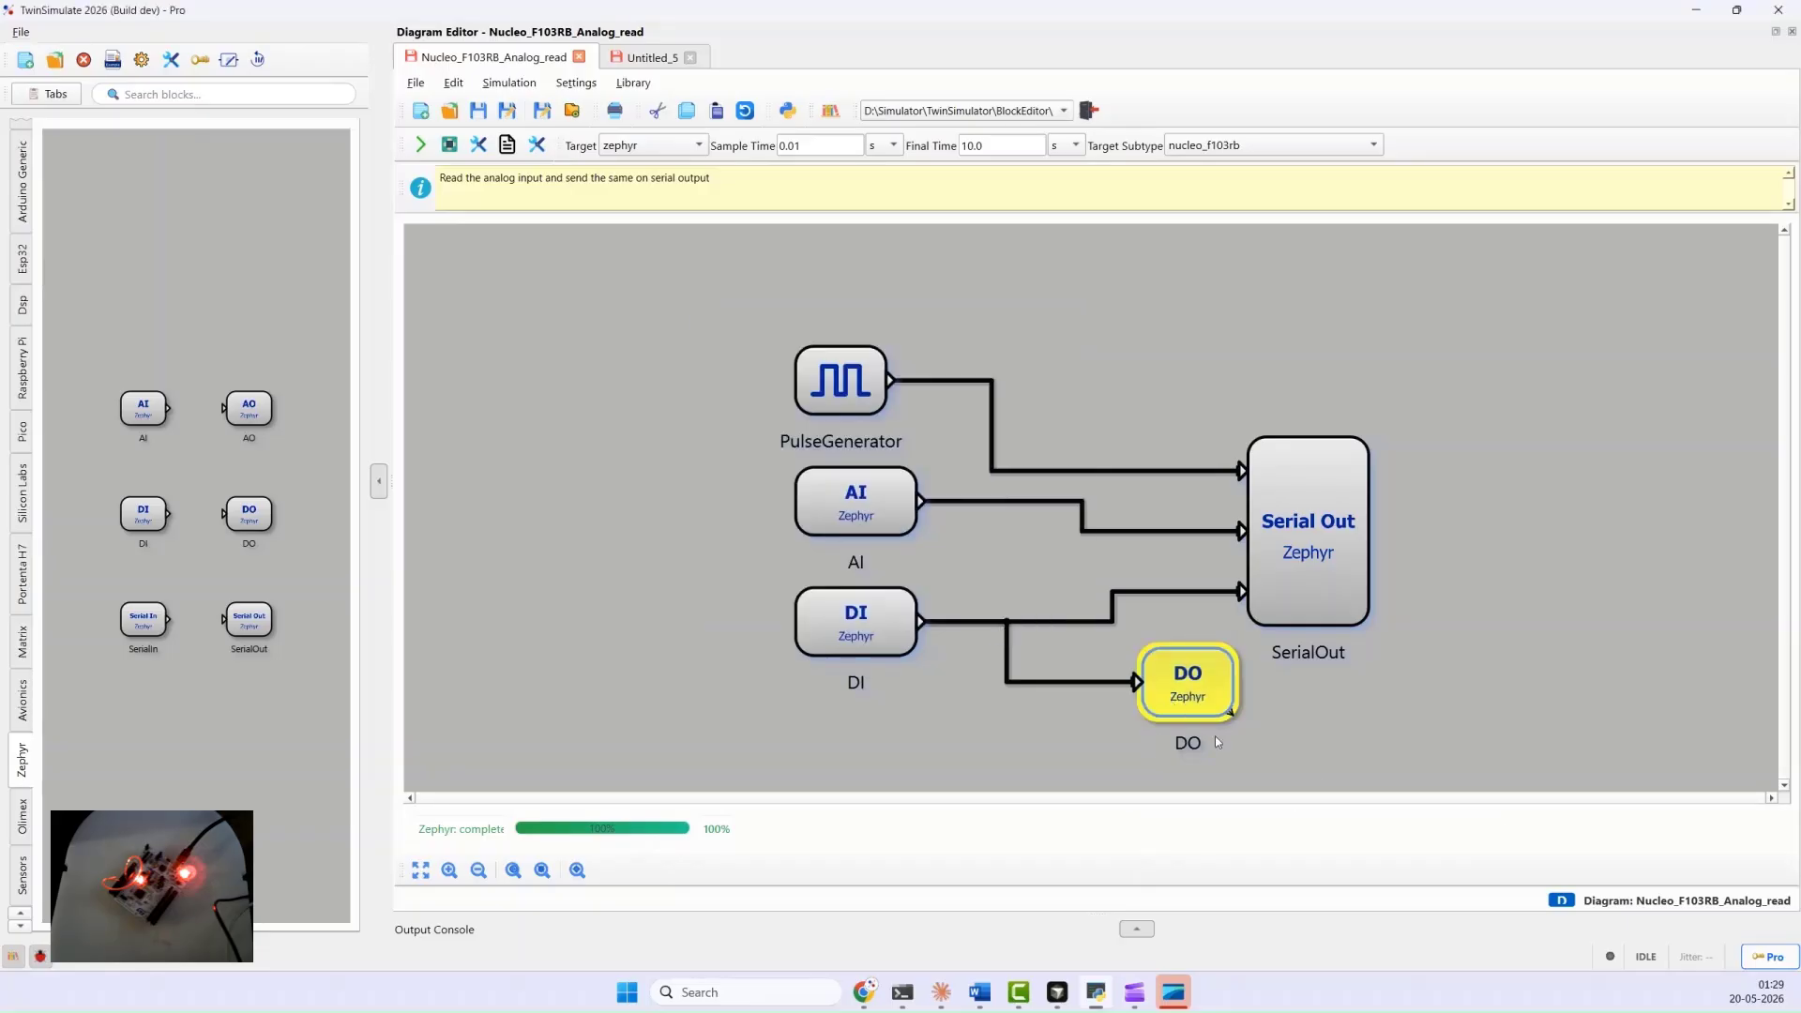
Step: Check the SerialOut block's parameters from UART device to endianness, keeping usart2 as the UART device
left_click(1287, 735)
double_click(1263, 623)
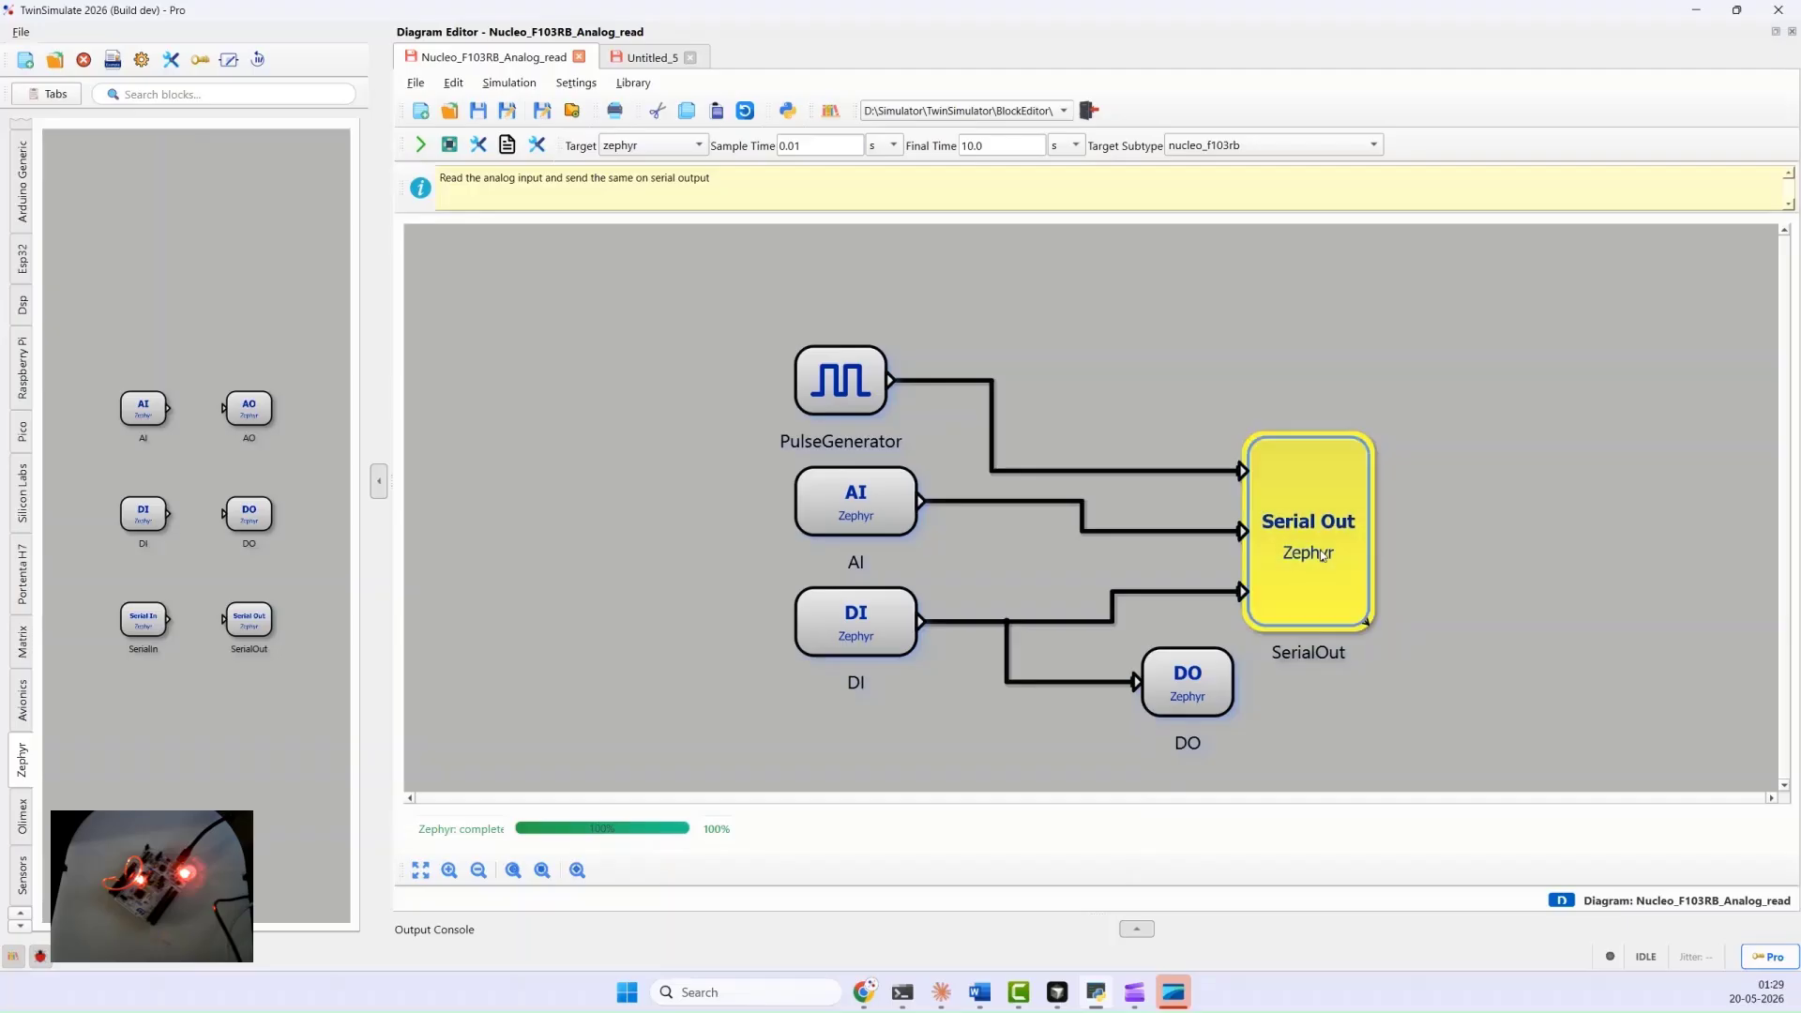
left_click(883, 364)
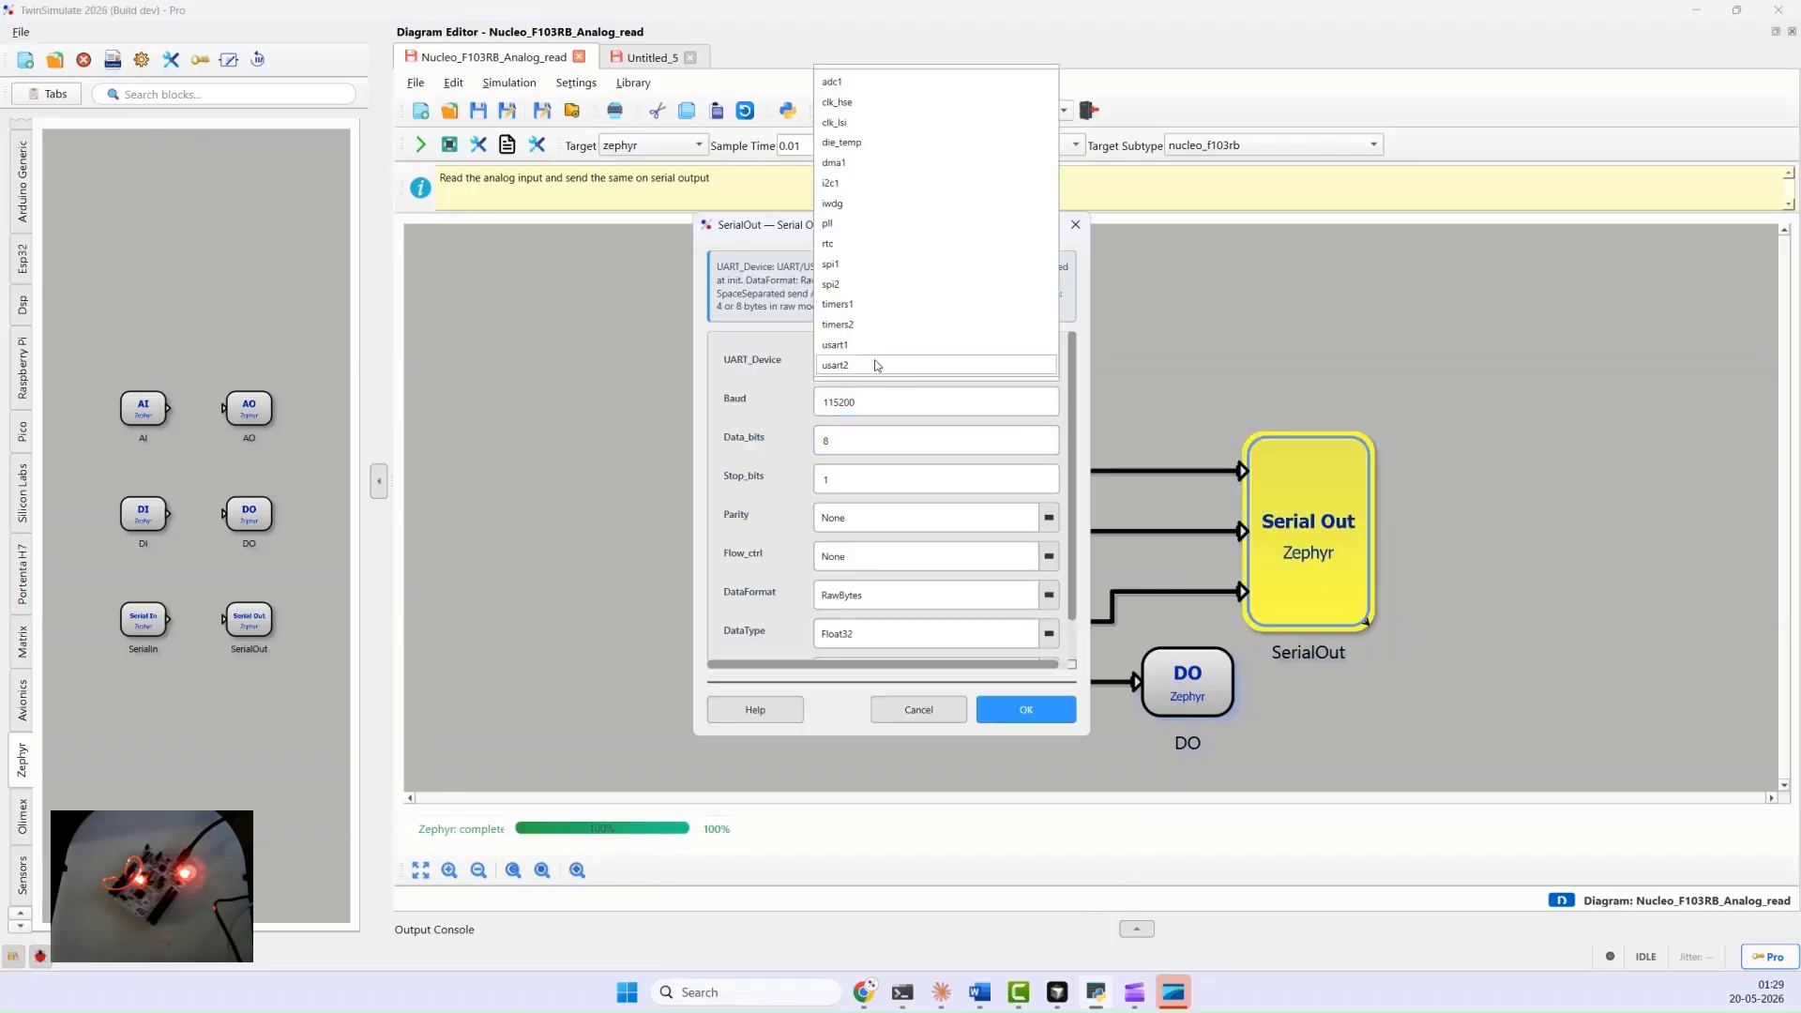
left_click(879, 366)
left_click(879, 368)
left_click(879, 366)
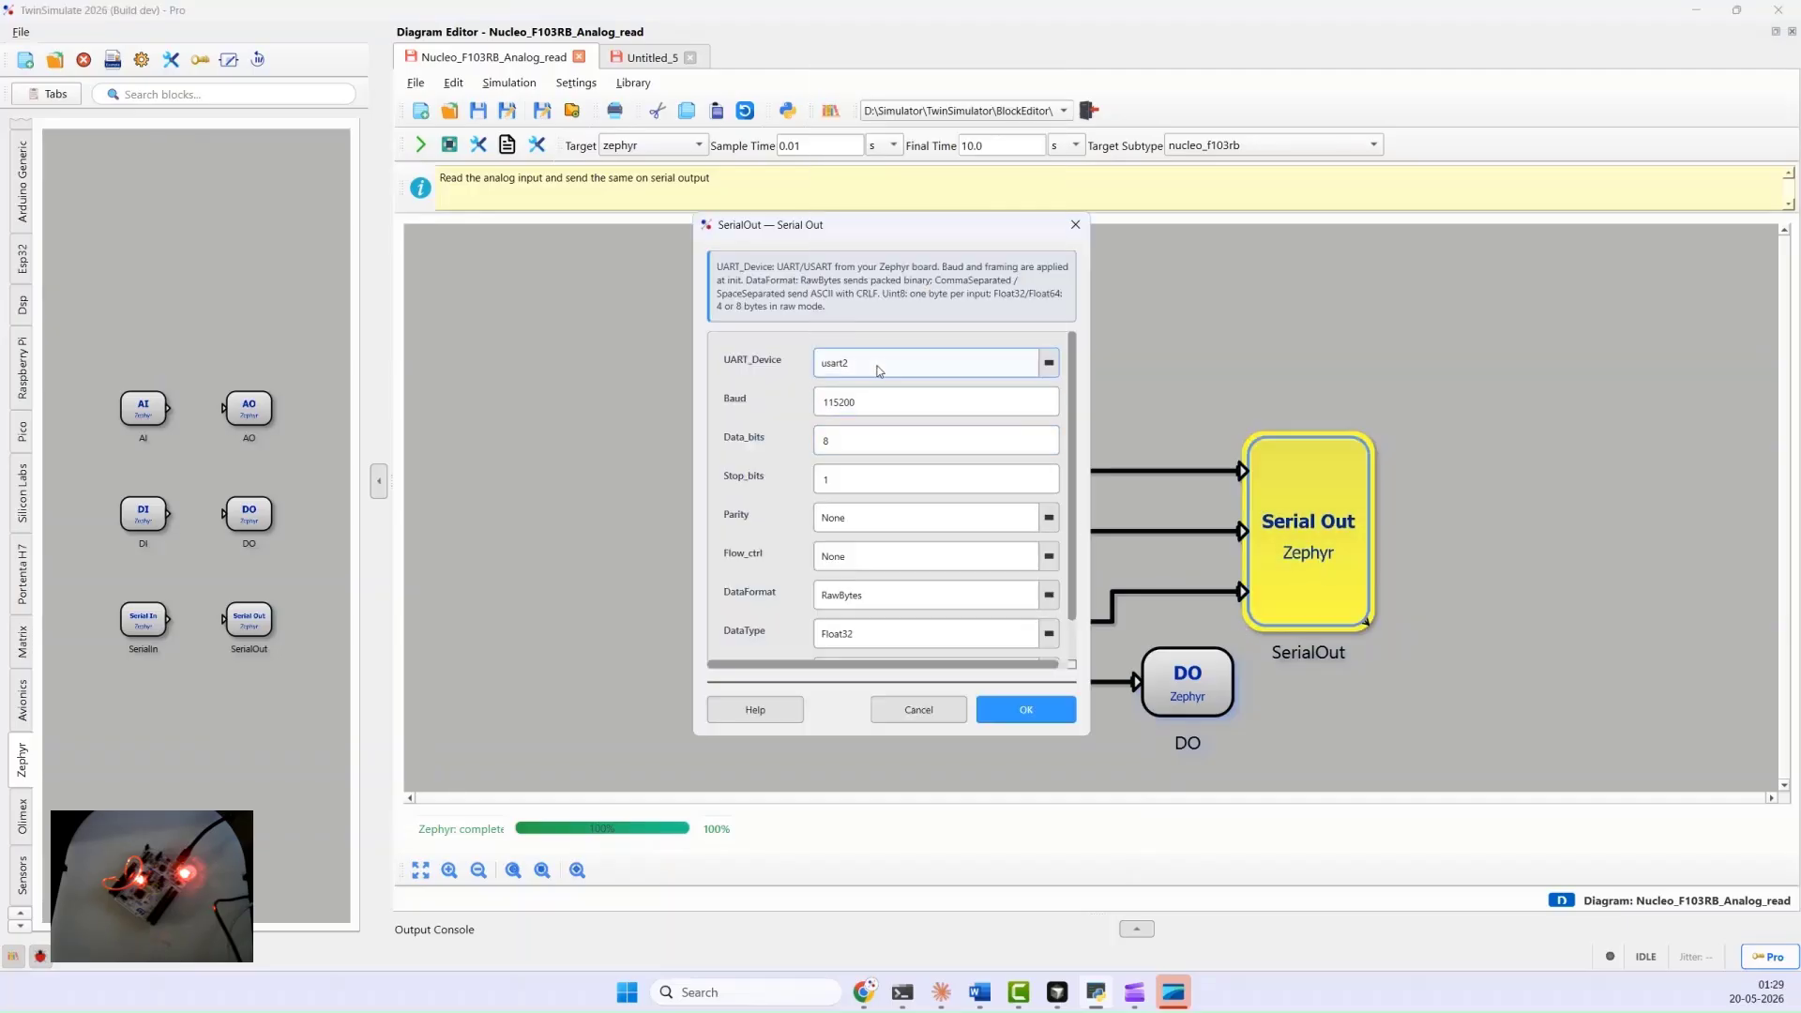
scroll(1079, 517, "down", 1)
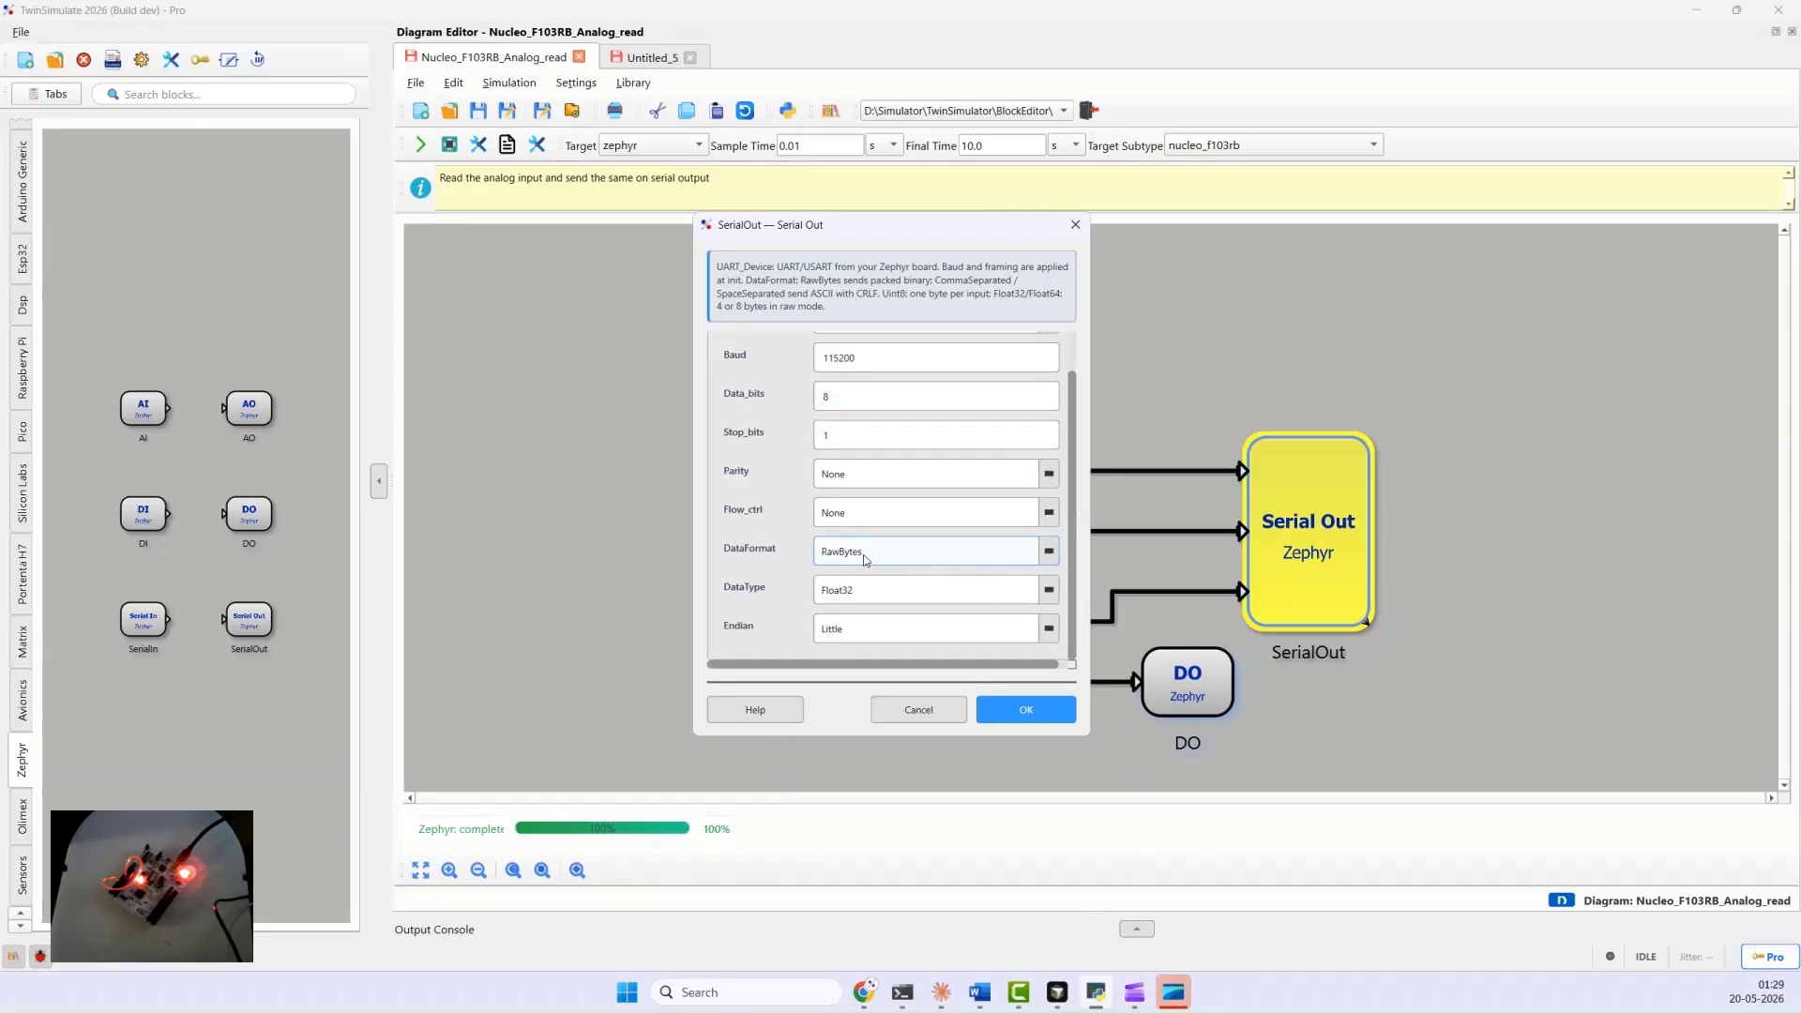
left_click(1010, 713)
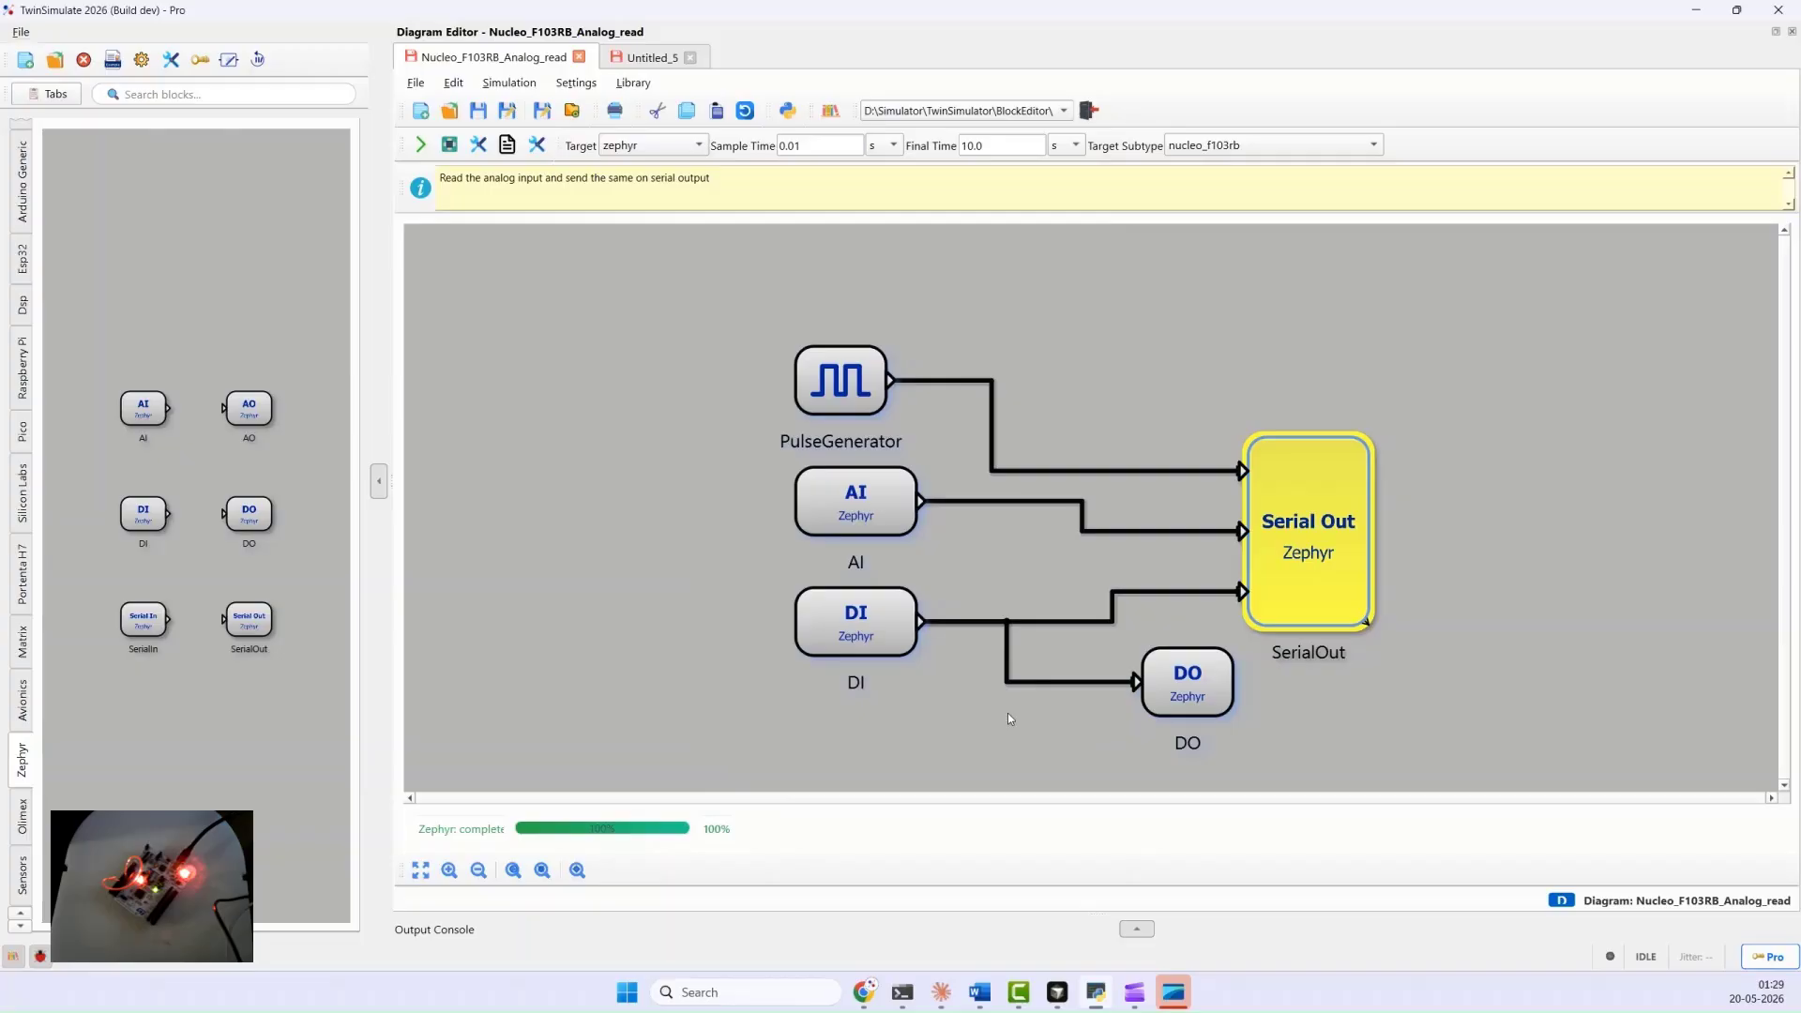
left_click(748, 668)
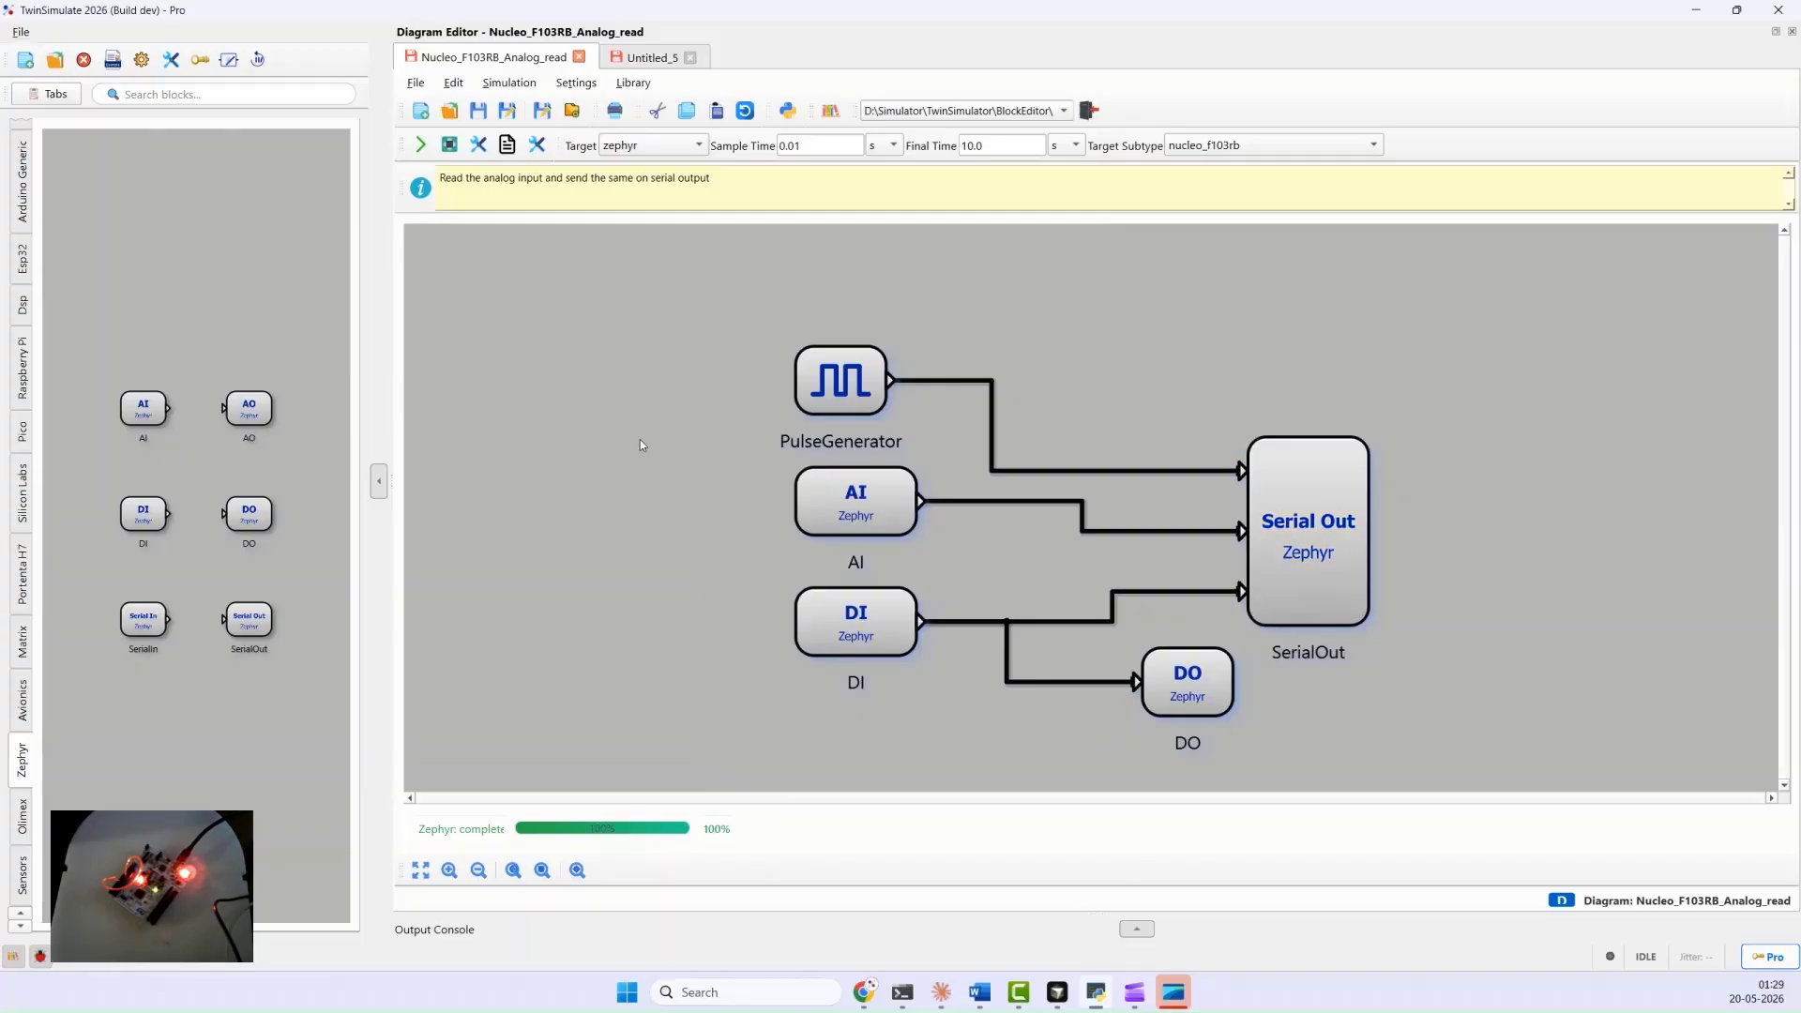
Step: Build and flash the analog read model for the Zephyr target, showing the output console and fitting the diagram above it
left_click(450, 155)
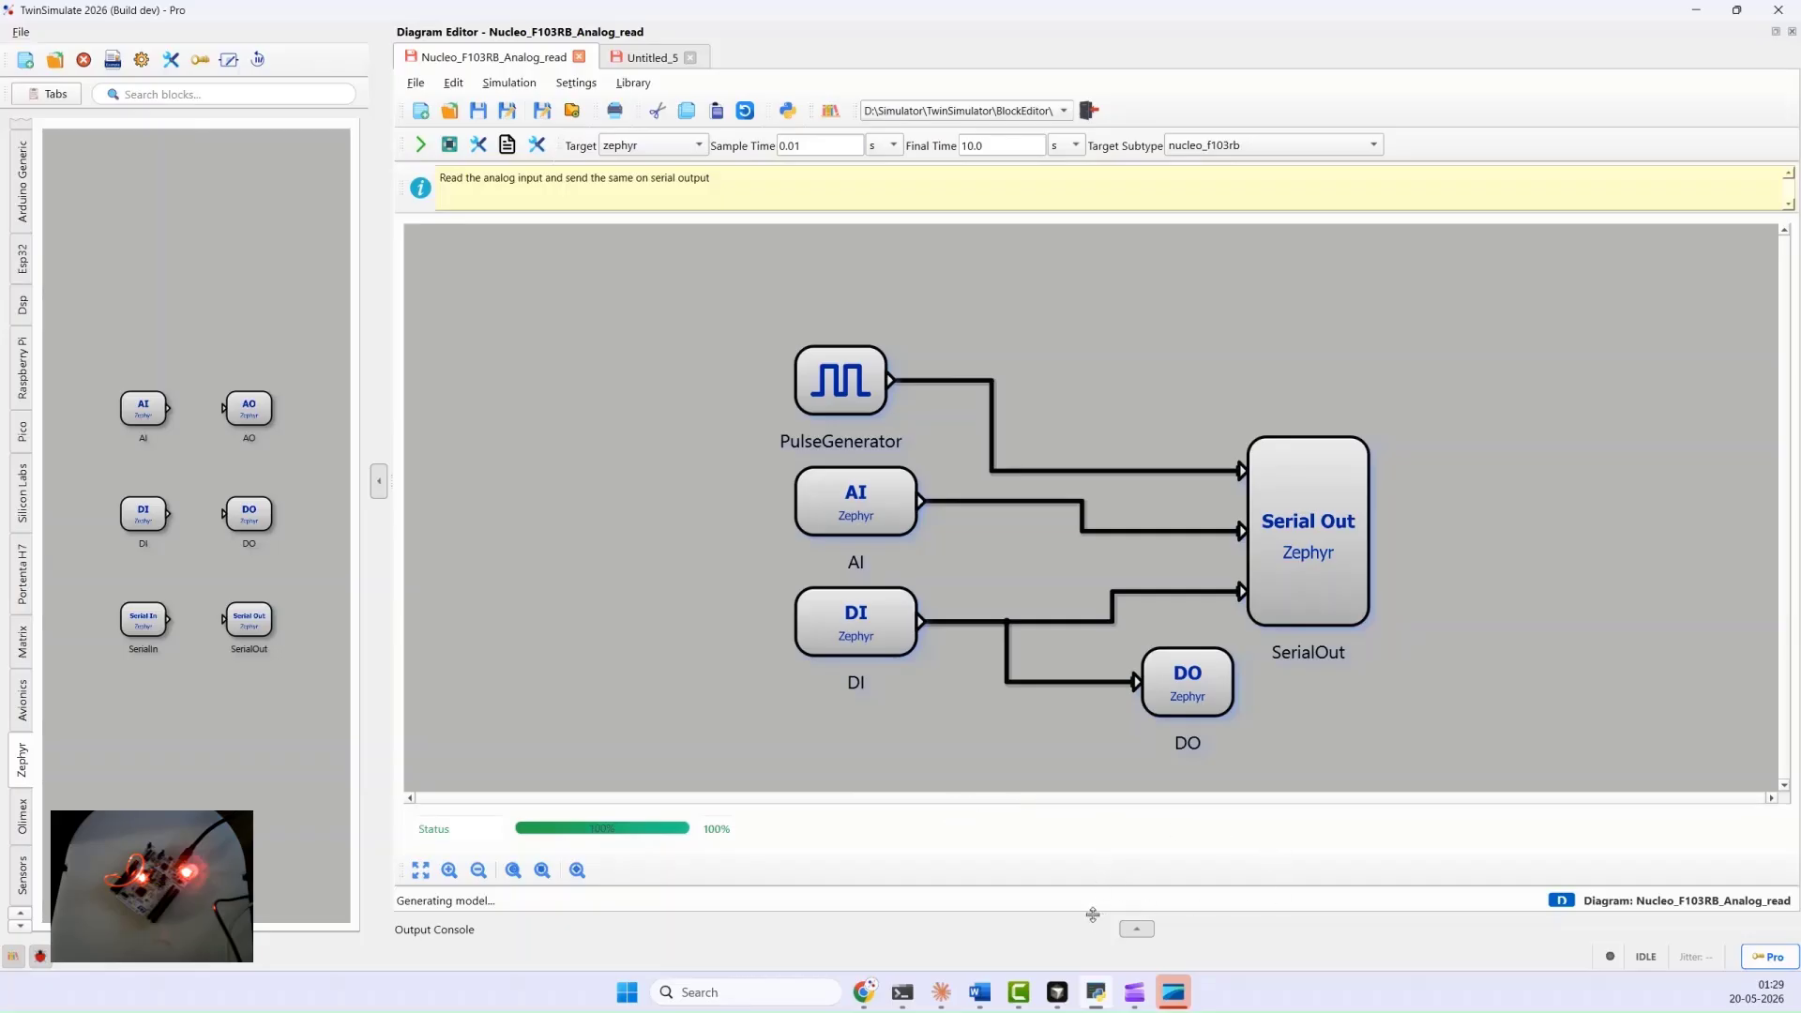
left_click(1130, 928)
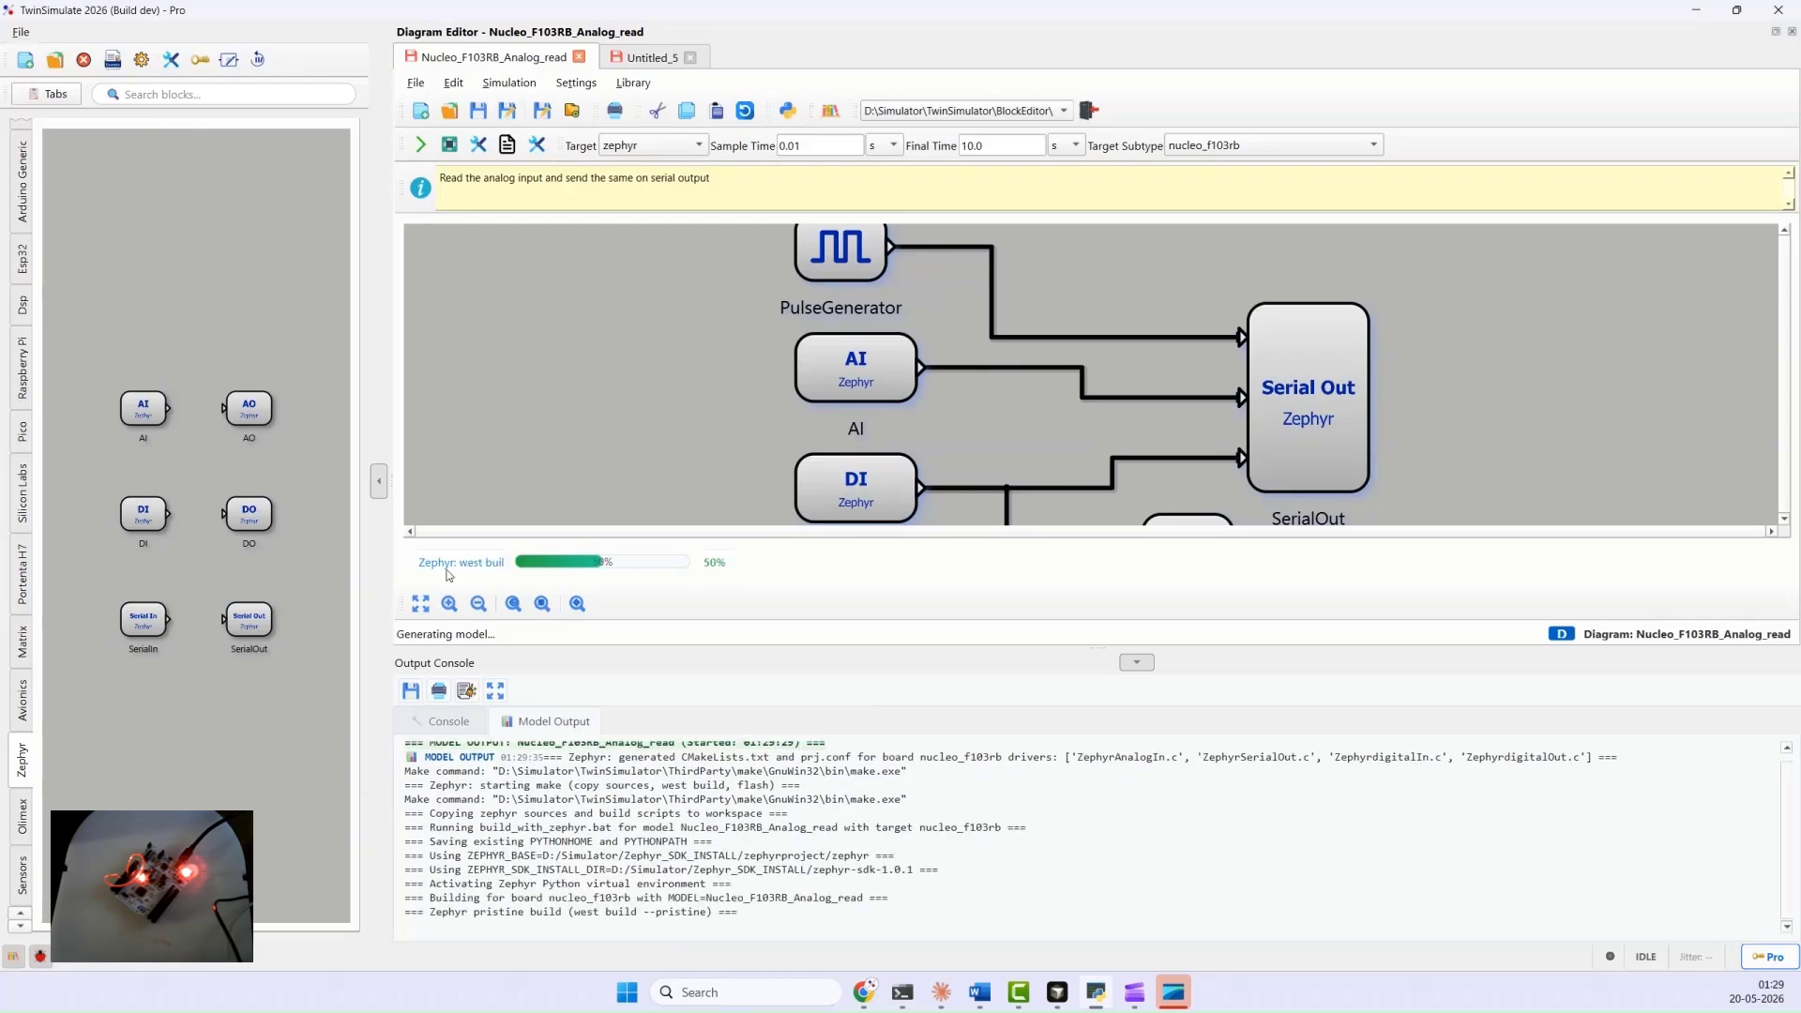
left_click(424, 605)
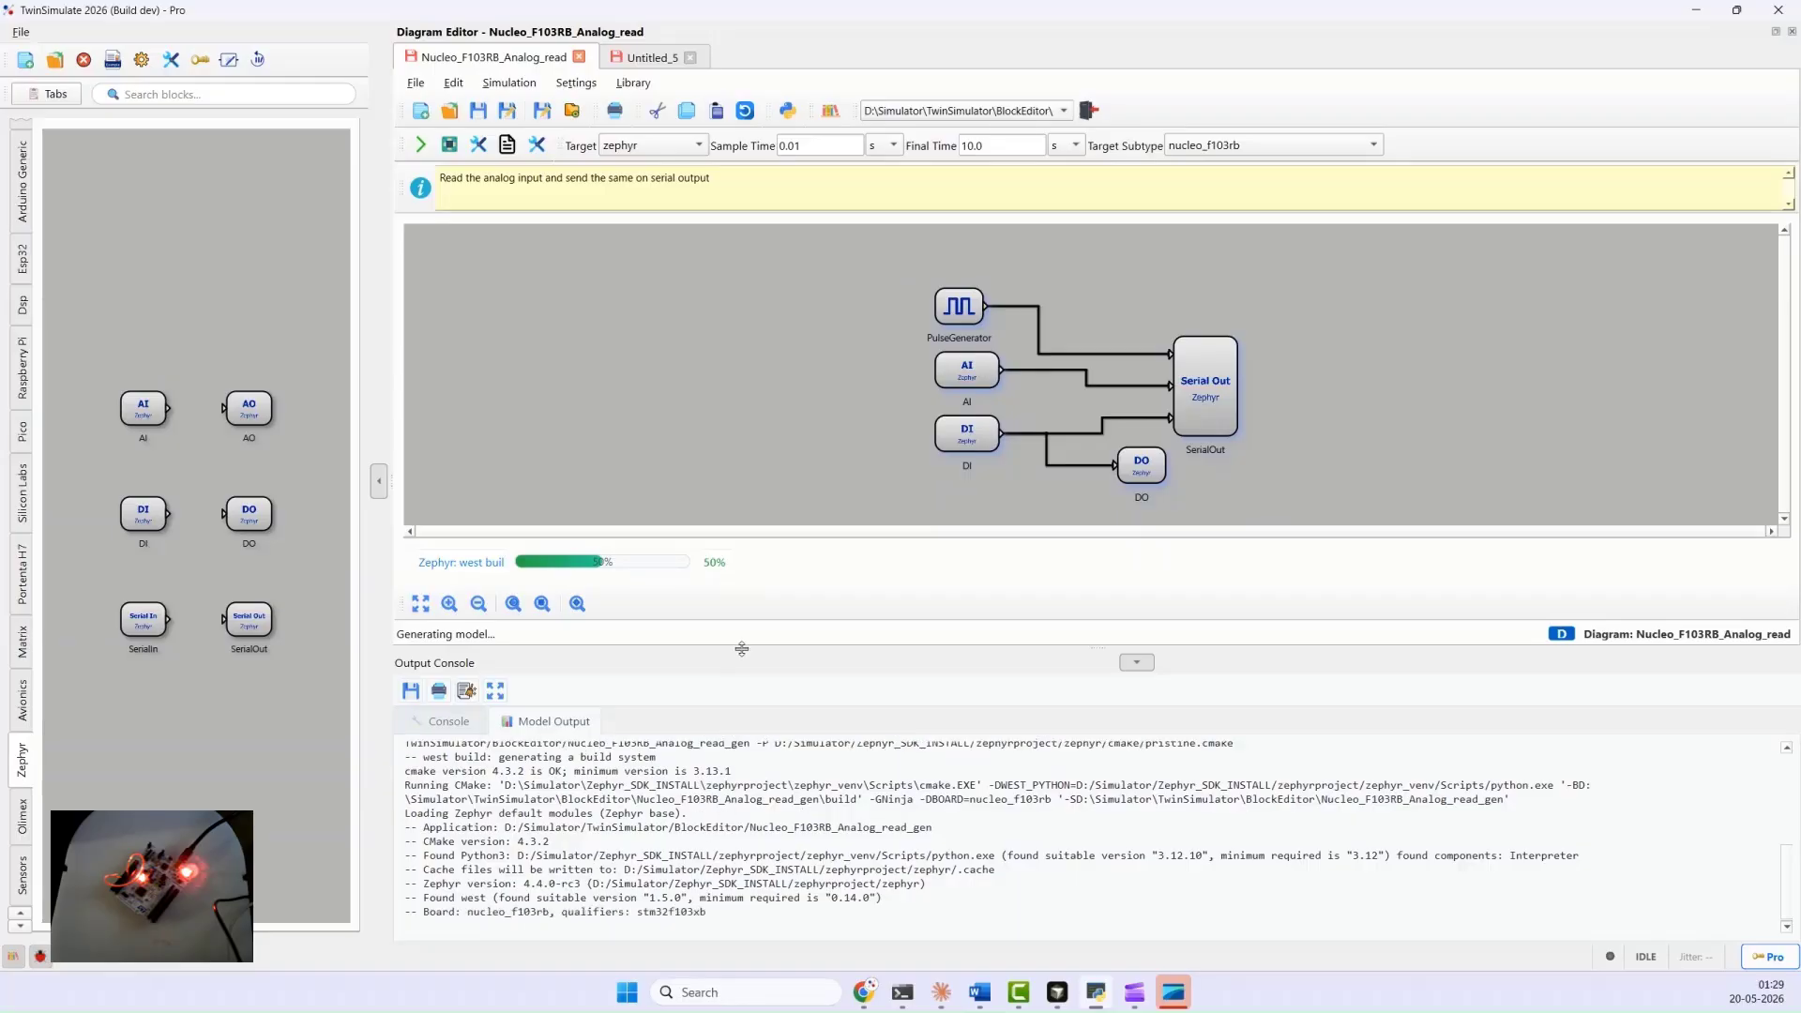
left_click_drag(741, 648, 745, 631)
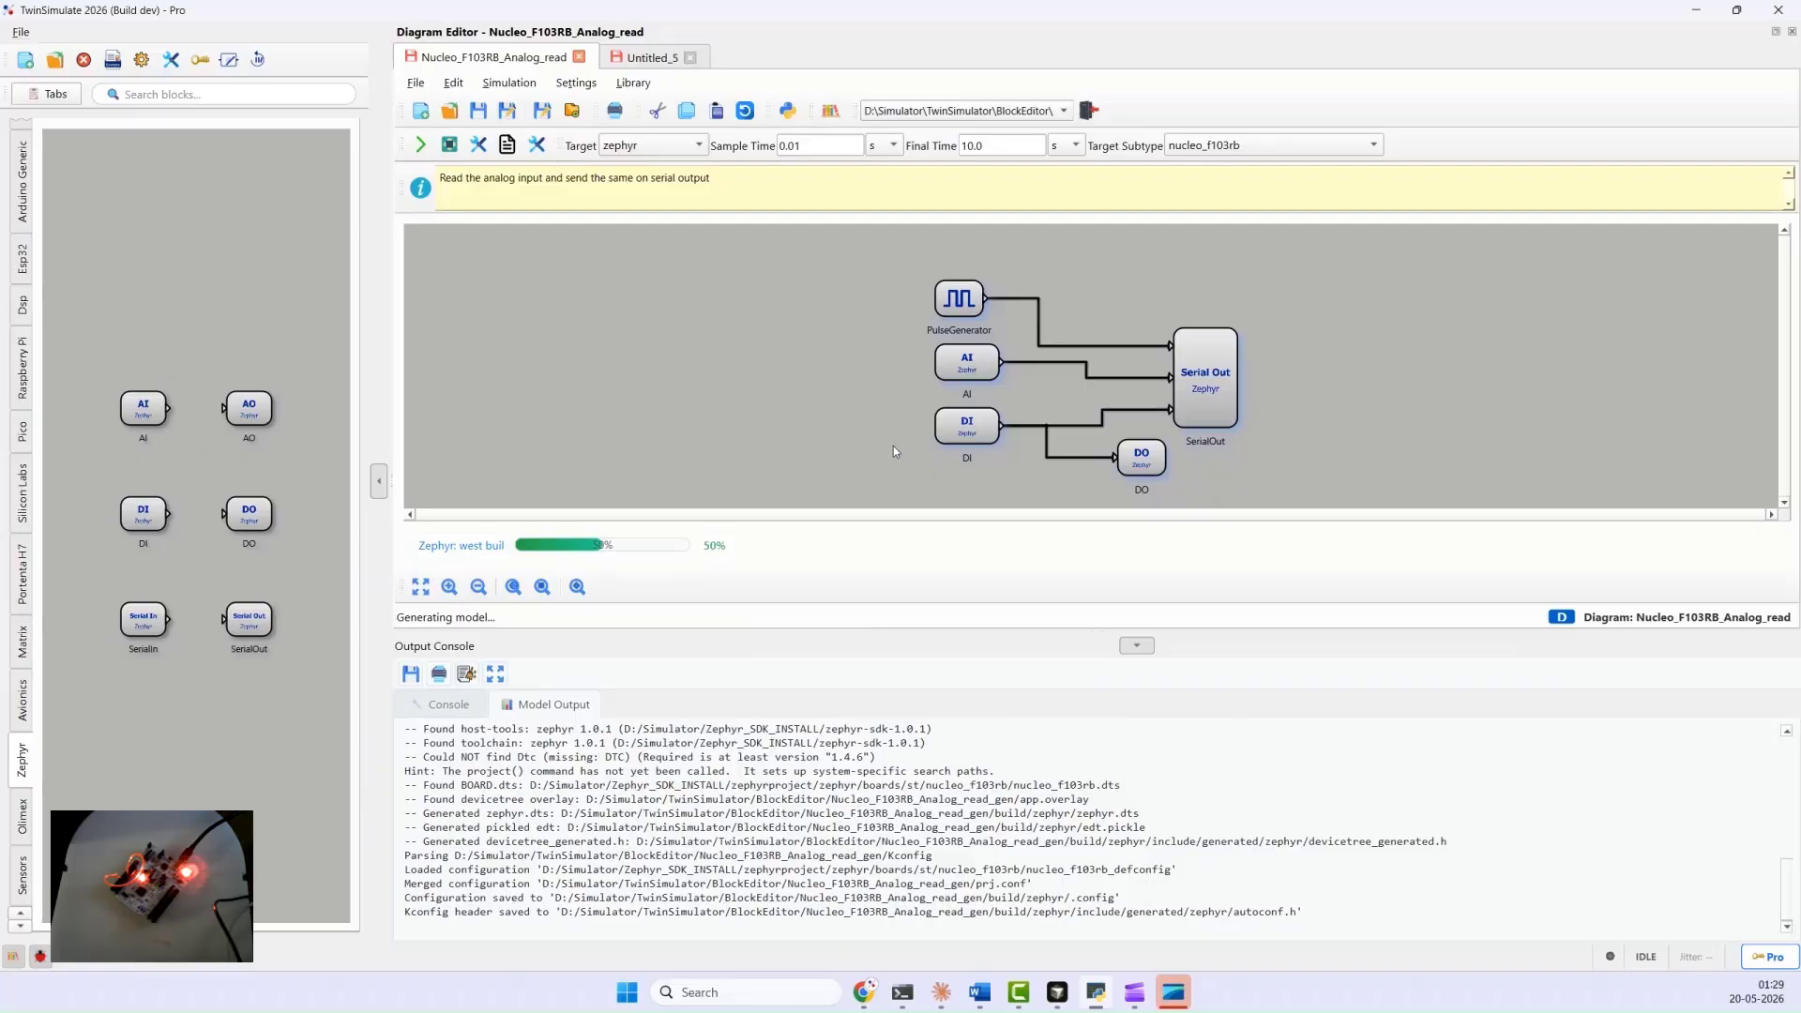
Step: Insert a serialIn block from the Communication library into the empty Untitled_5 diagram
left_click(654, 58)
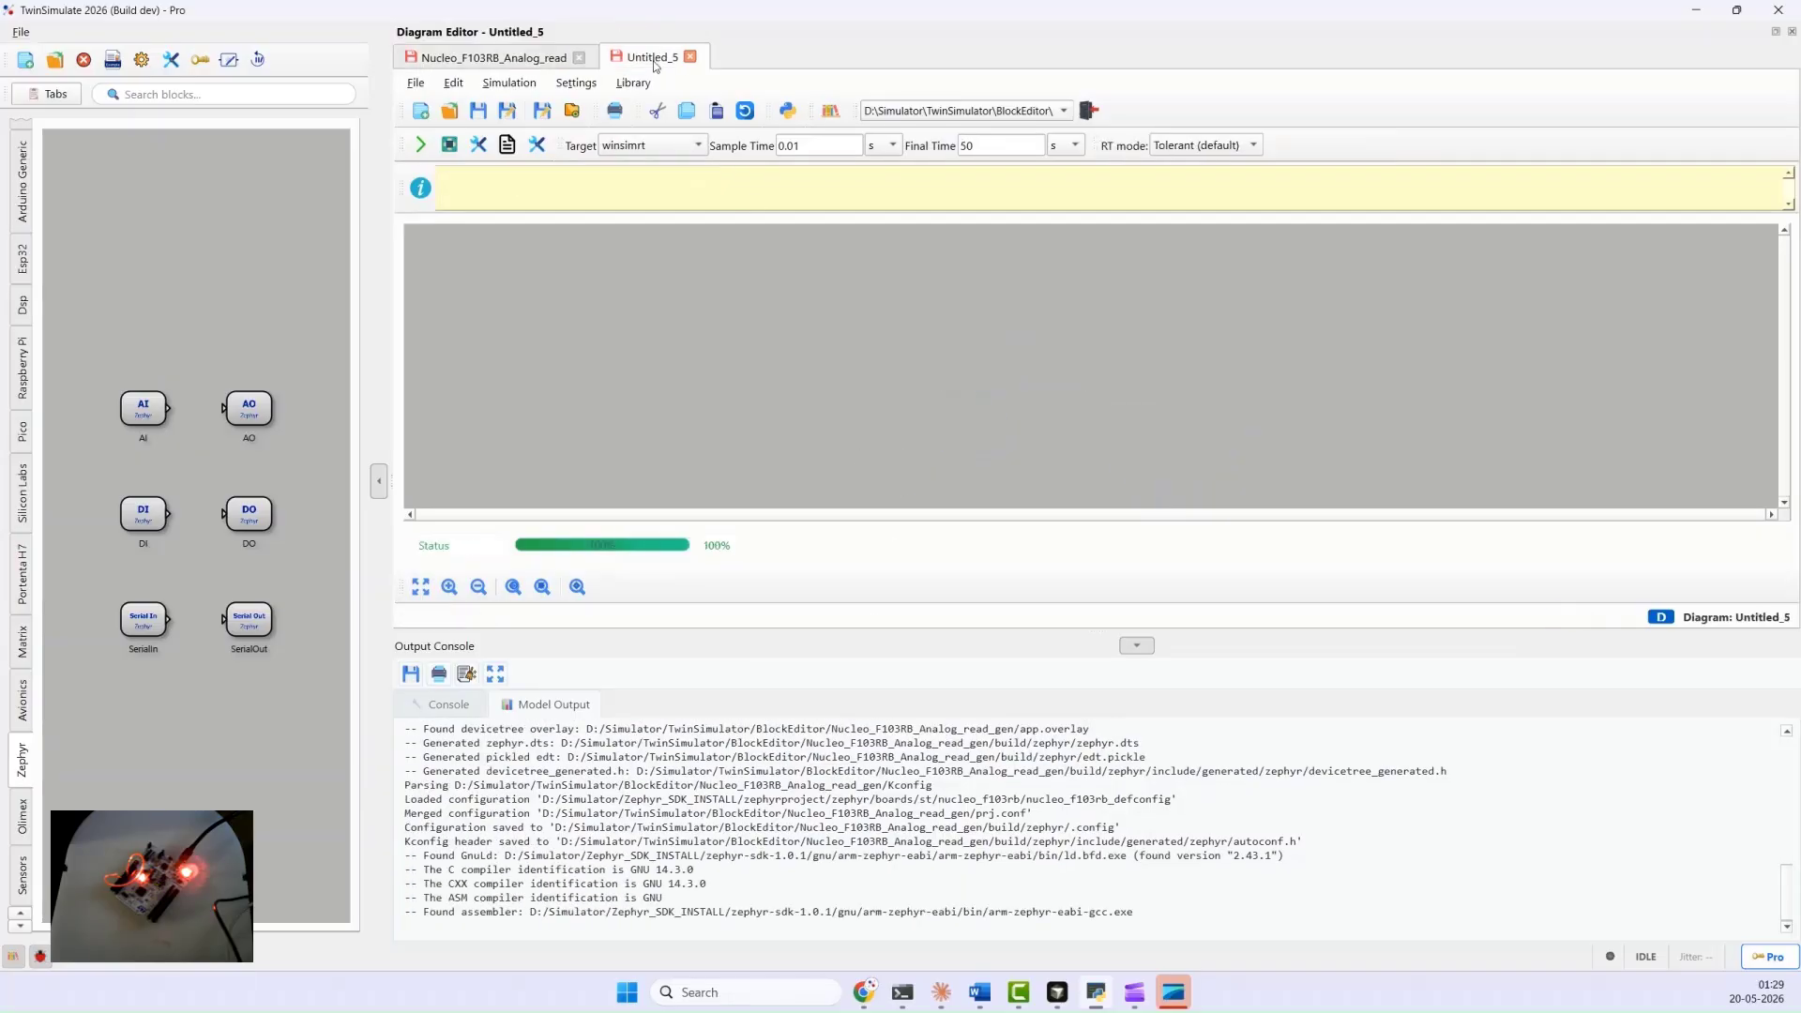
double_click(554, 312)
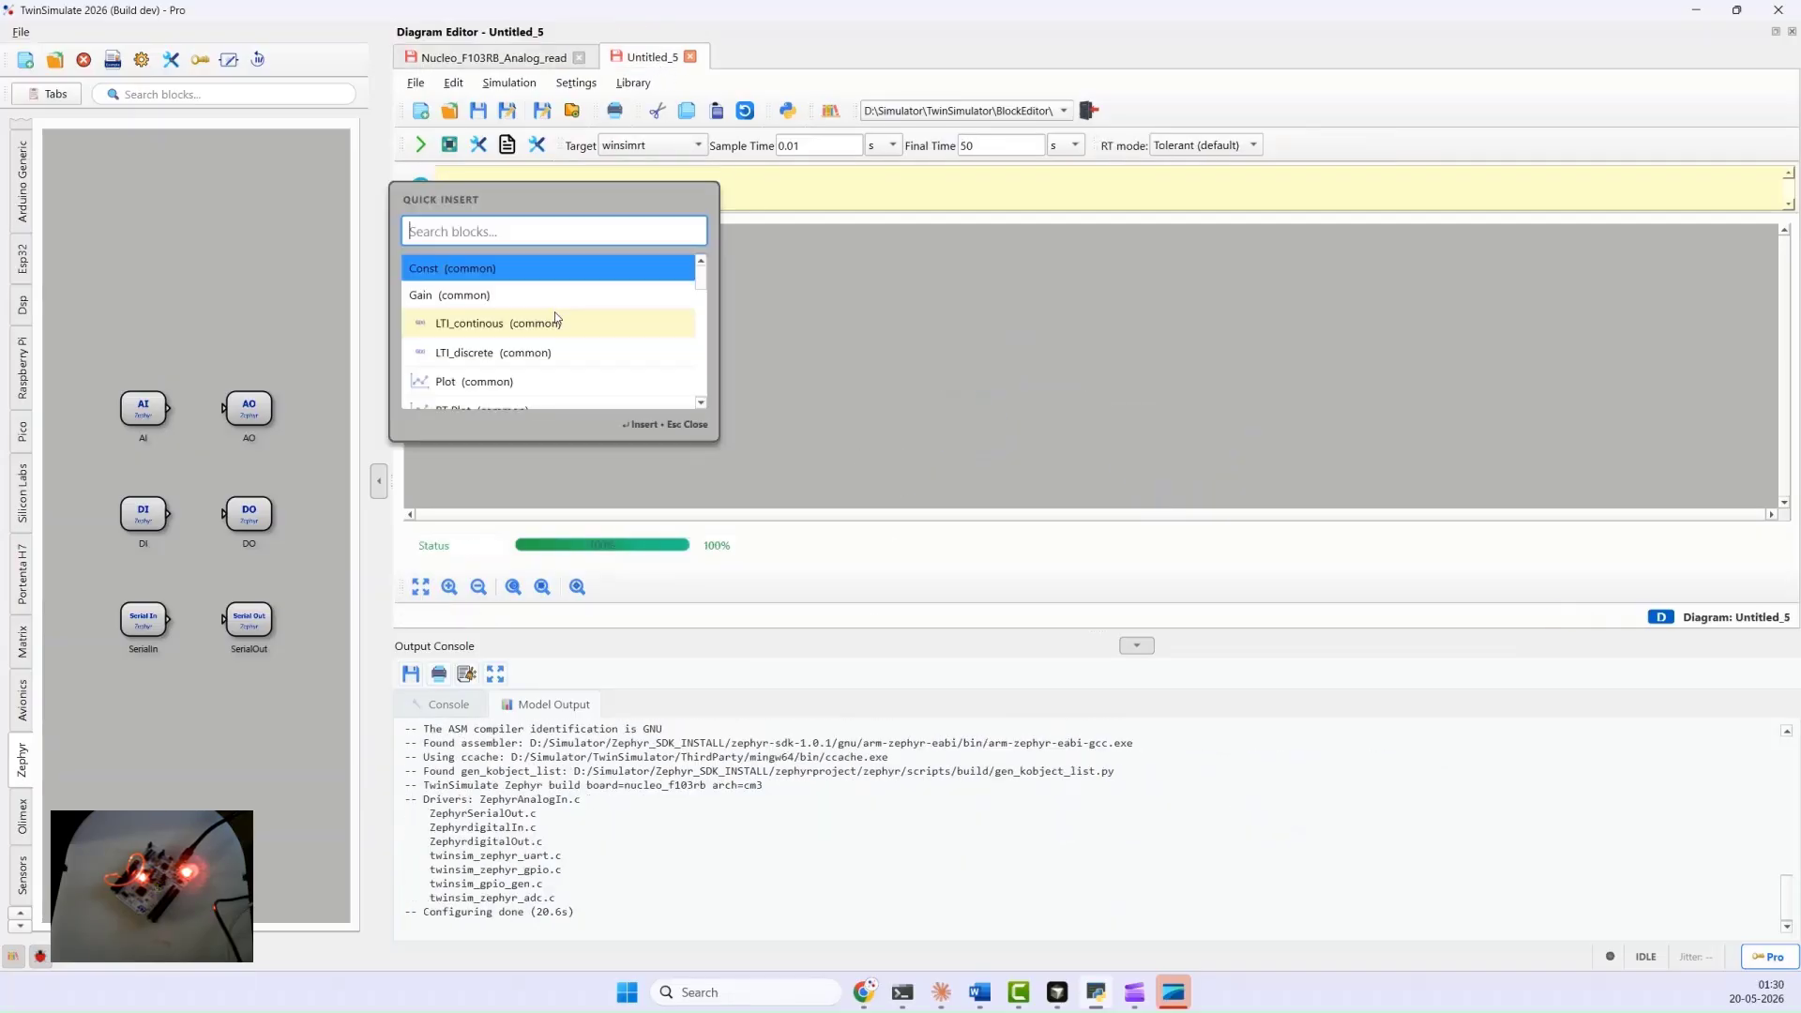
type("serial")
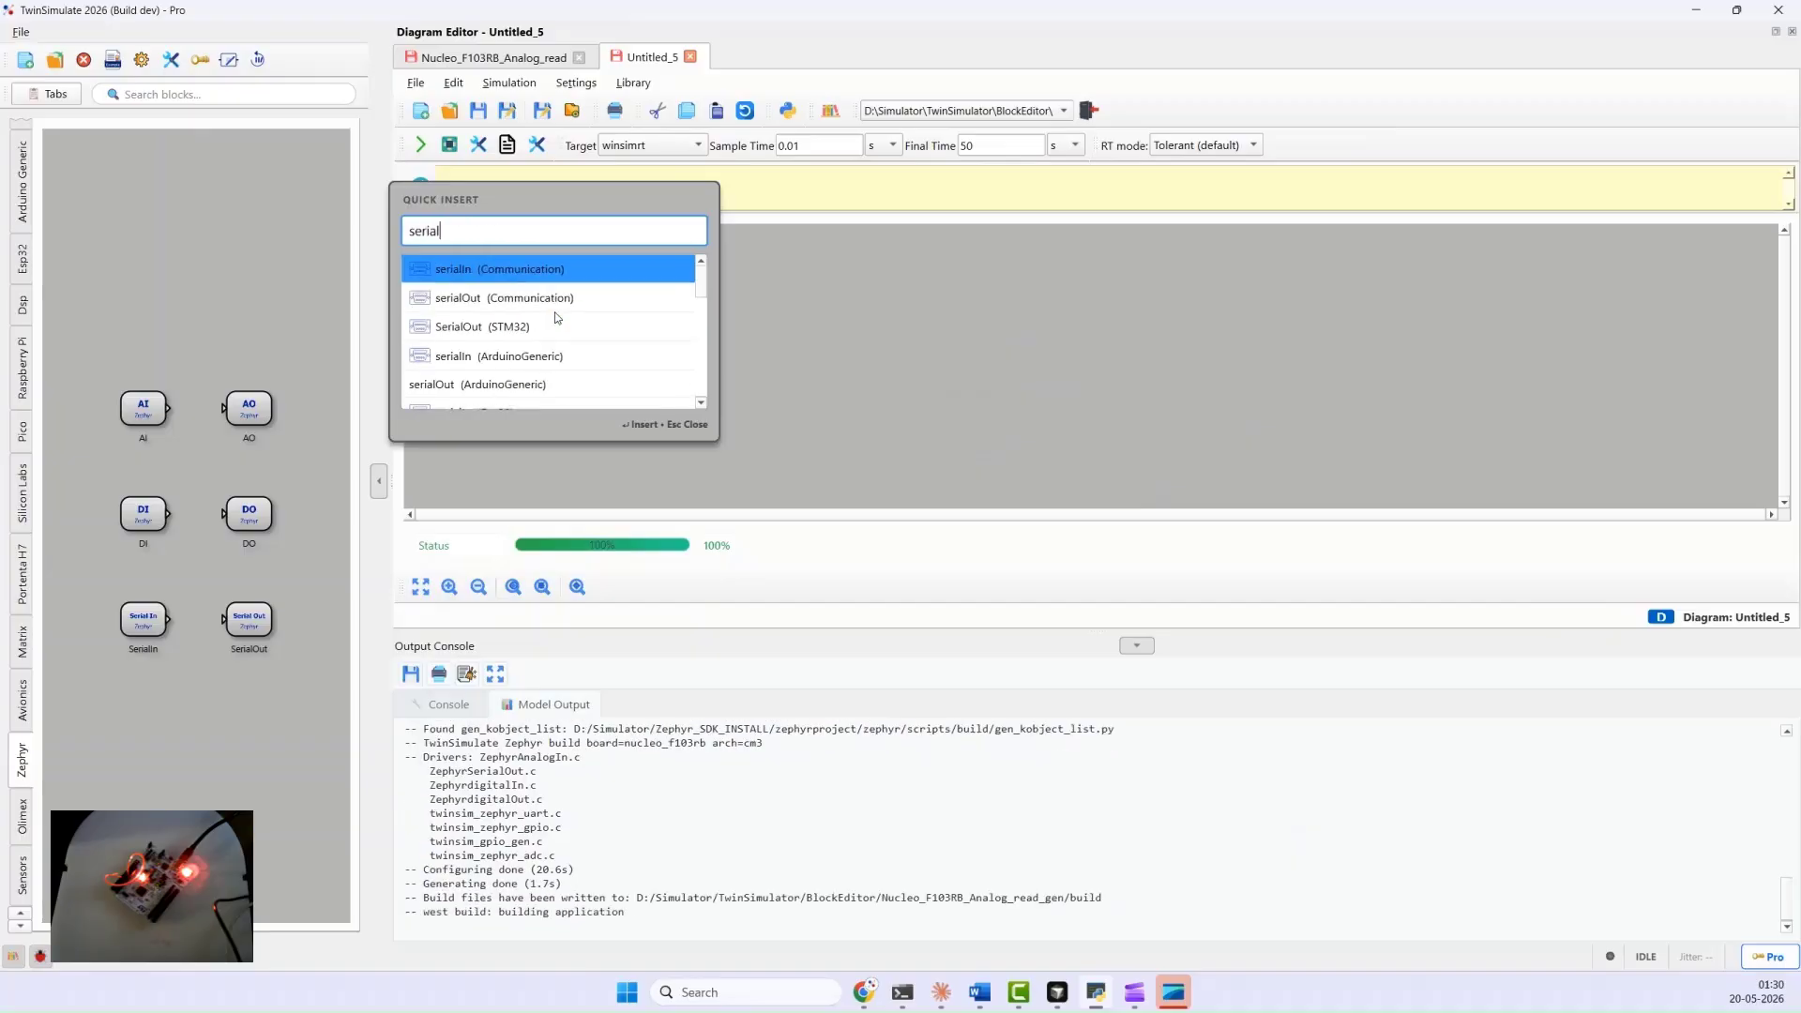
key("Return")
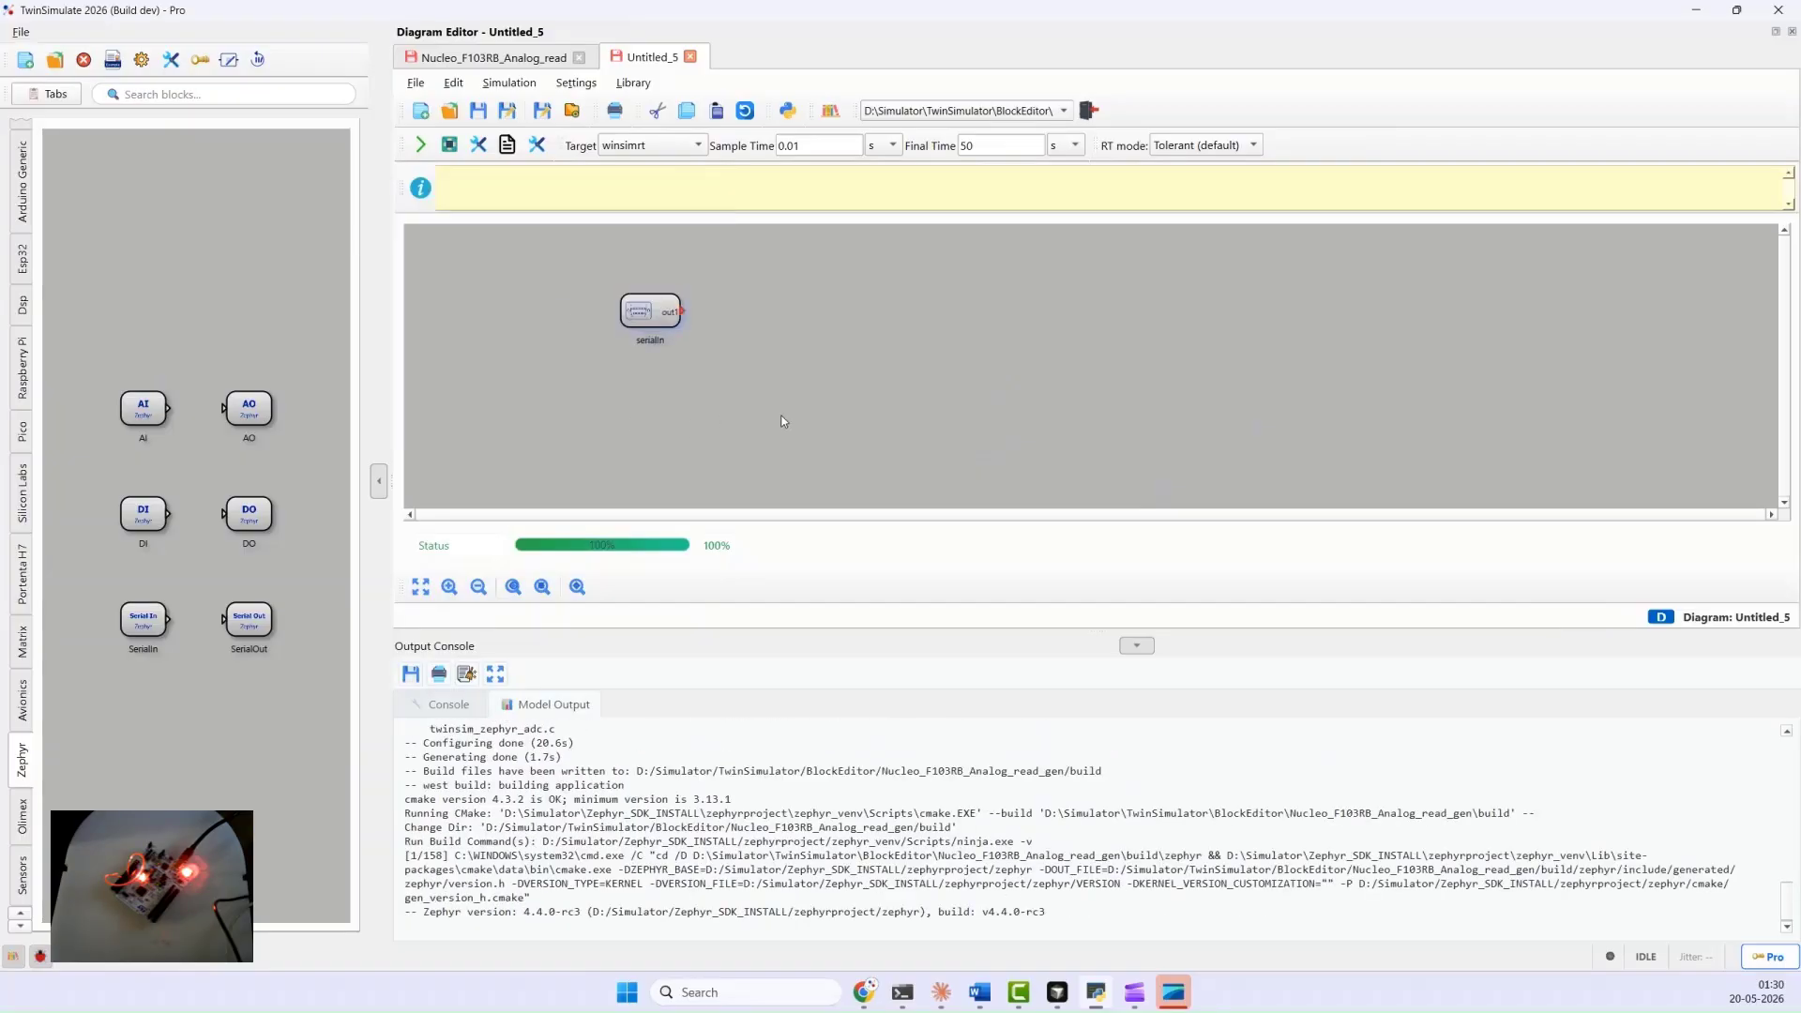
Step: Set the serialIn block's number of outputs to 3
right_click(644, 338)
left_click(670, 327)
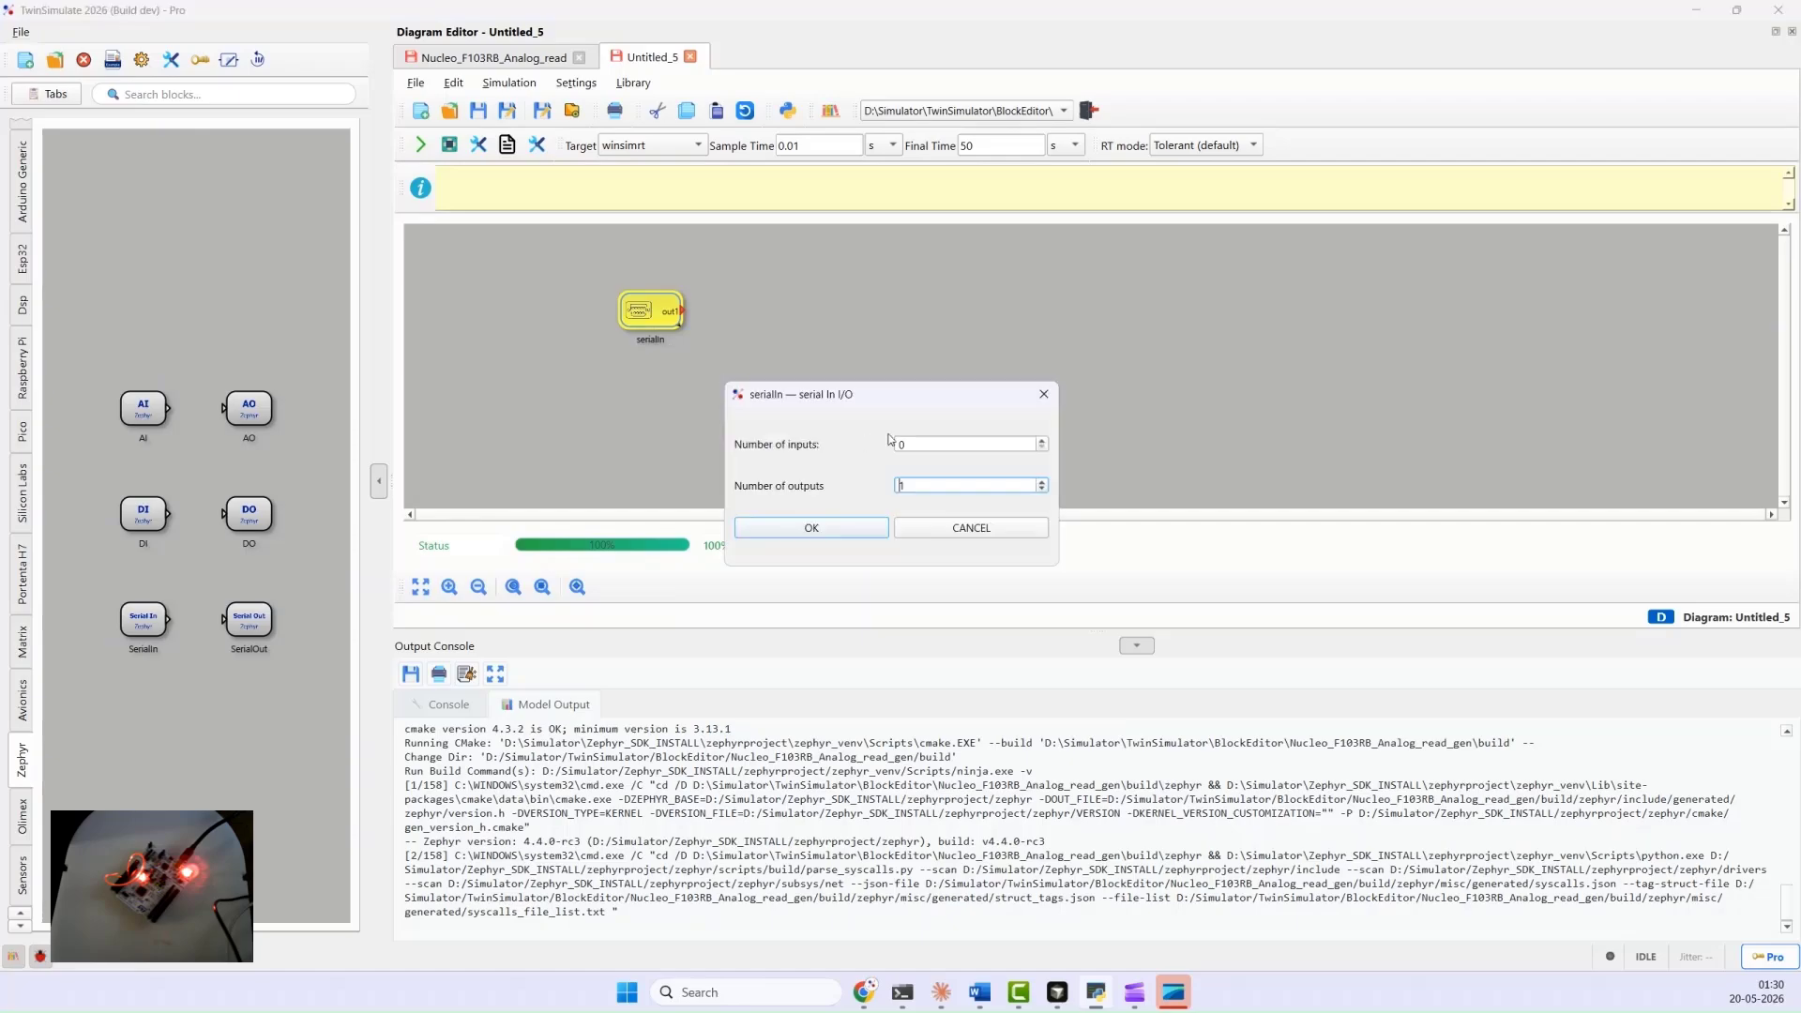
left_click(1041, 482)
left_click(1042, 482)
left_click(814, 527)
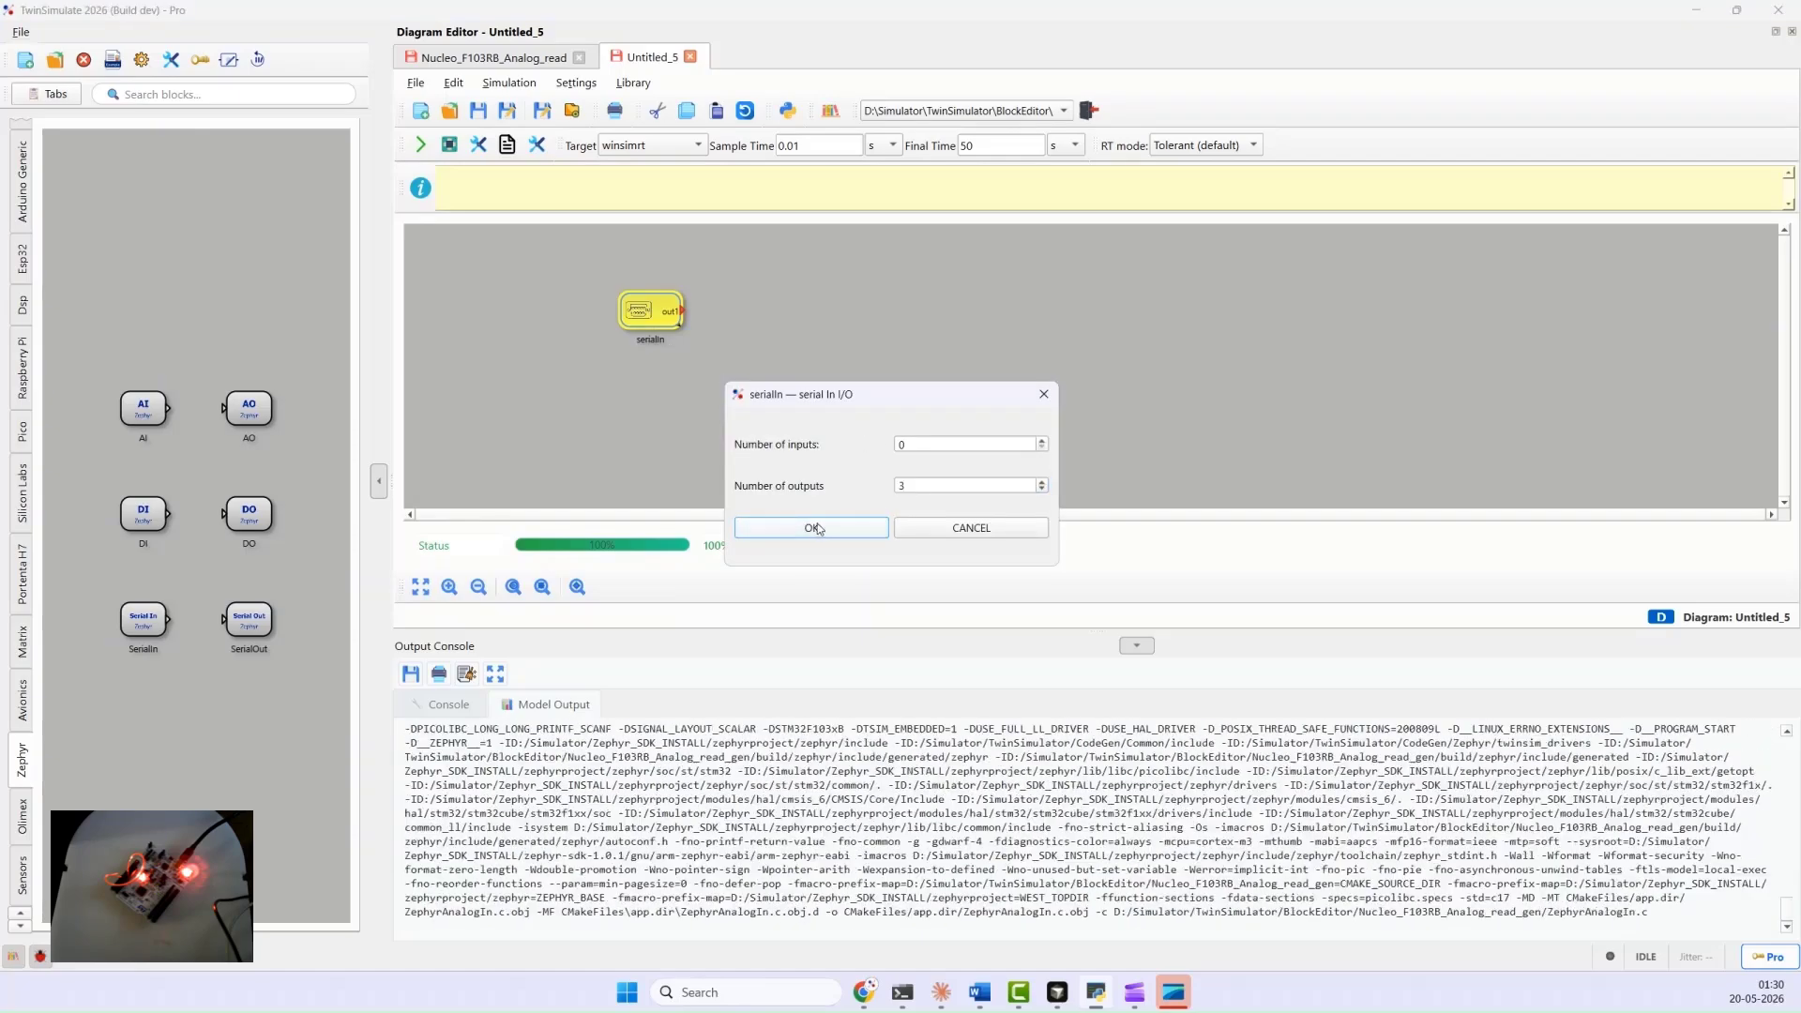
Step: Insert an RT Plot block and place it to the right of the serialIn block with room for wiring
double_click(762, 341)
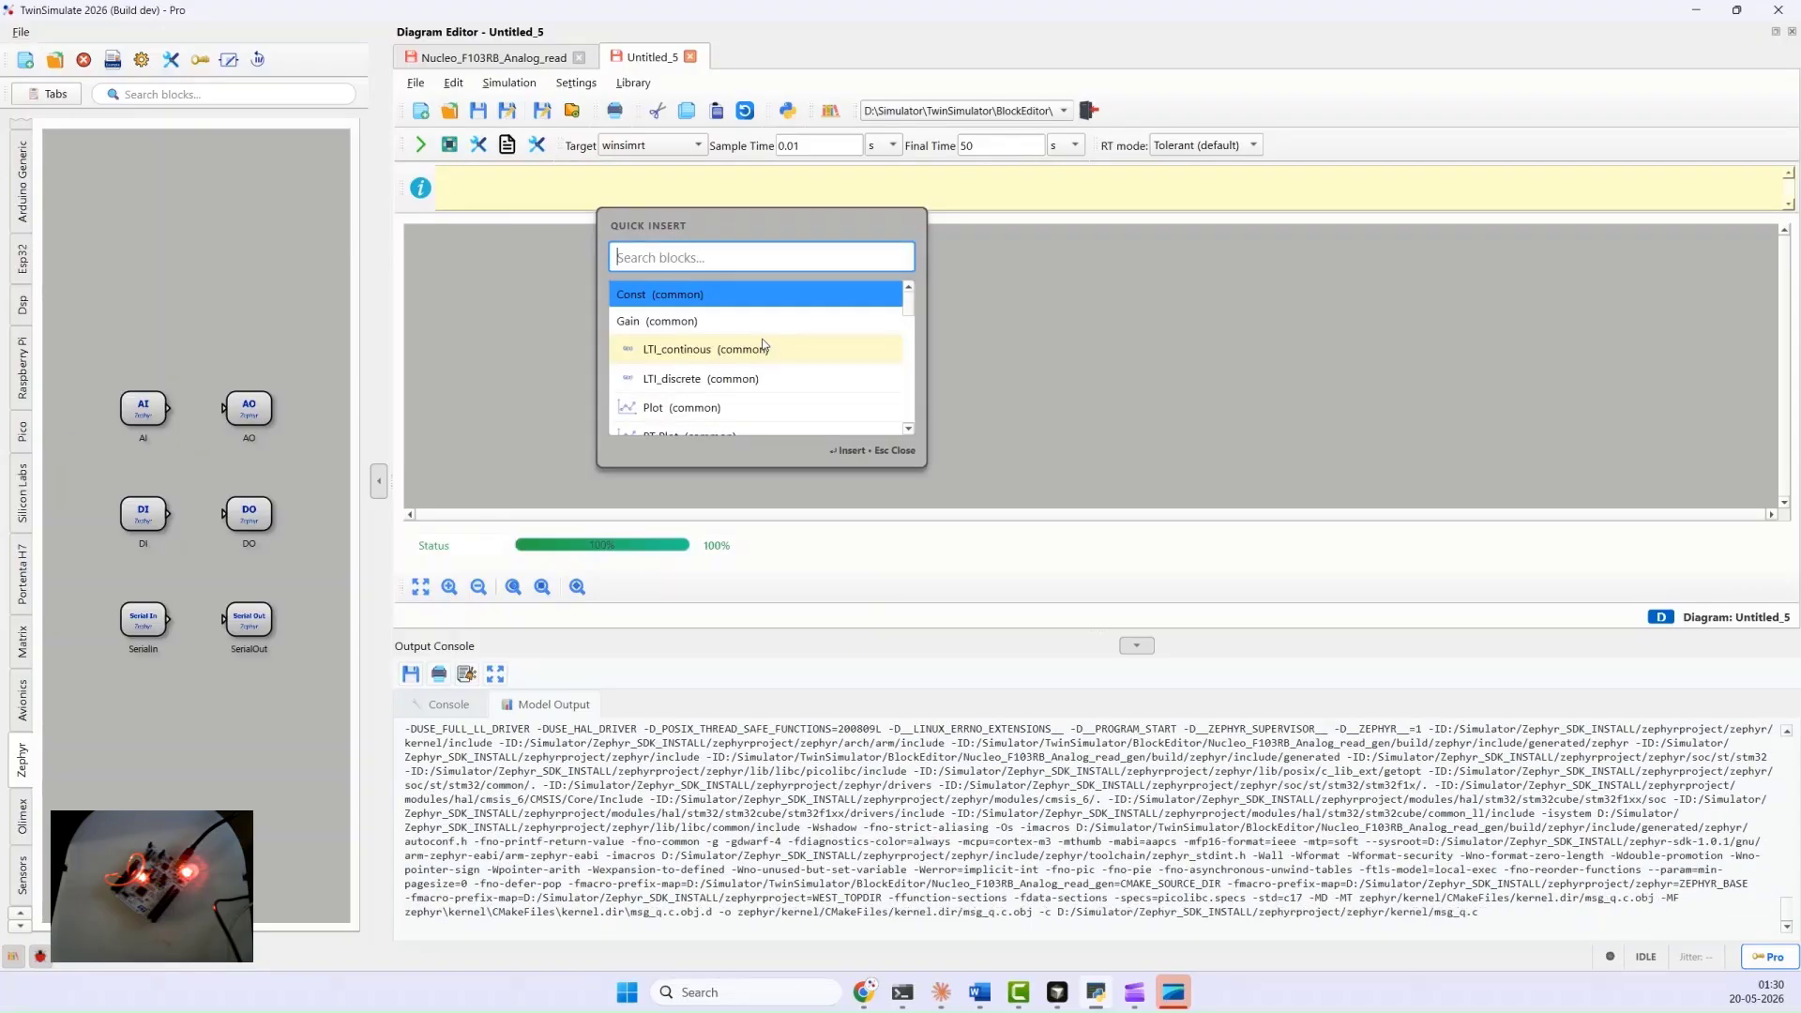
type("rt p")
key("Return")
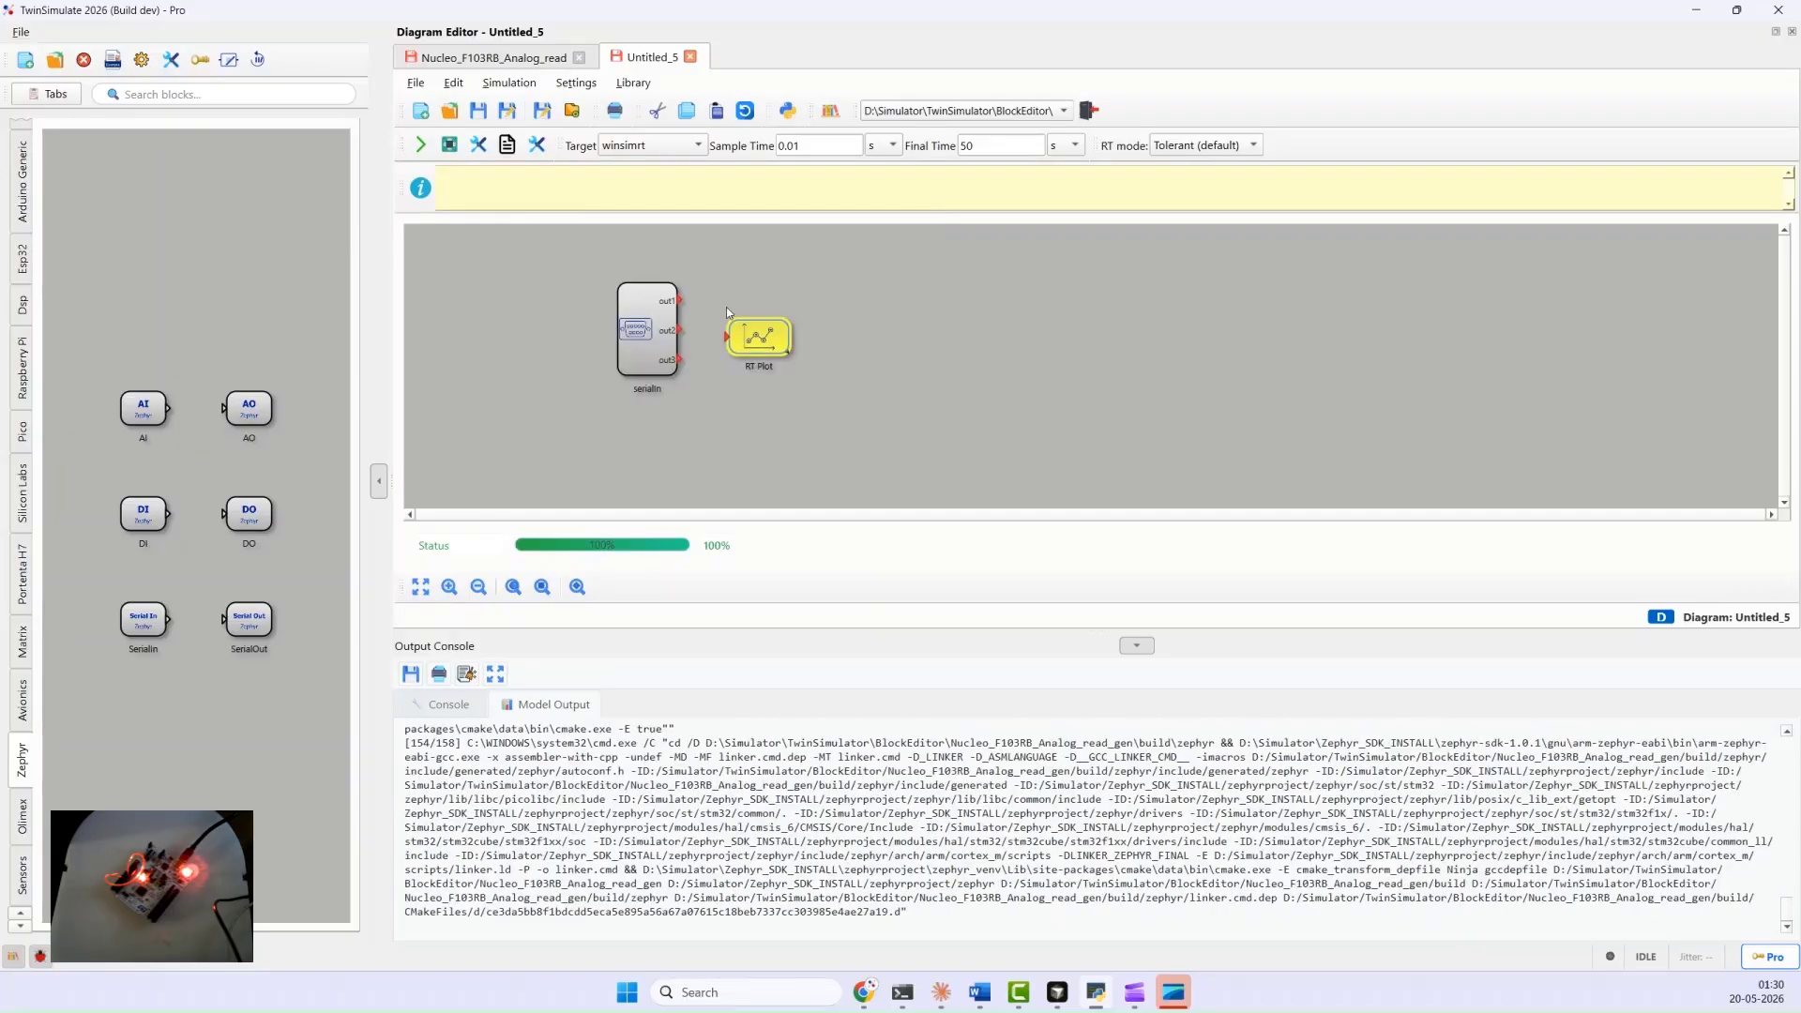
left_click_drag(764, 344, 839, 321)
Step: Set the RT Plot block's number of inputs to 3 and connect them to the three serialIn outputs
right_click(844, 319)
left_click(866, 370)
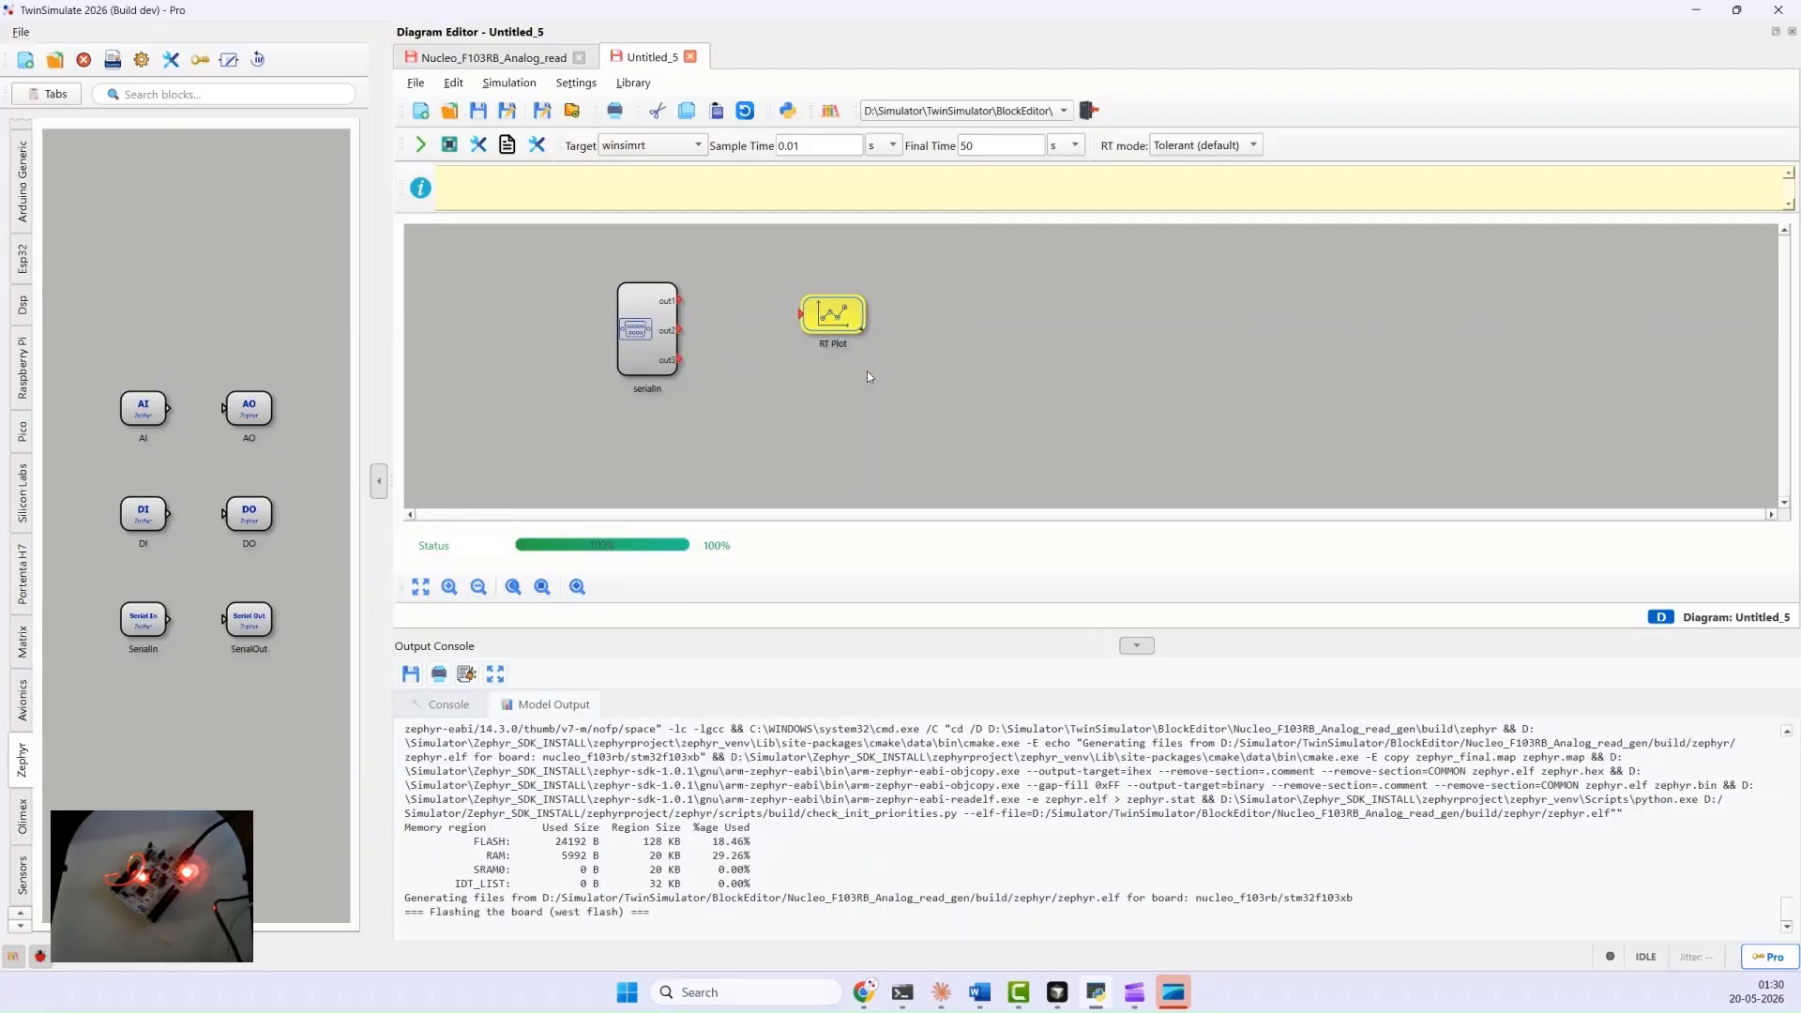
left_click(1041, 440)
left_click(1041, 440)
left_click(811, 528)
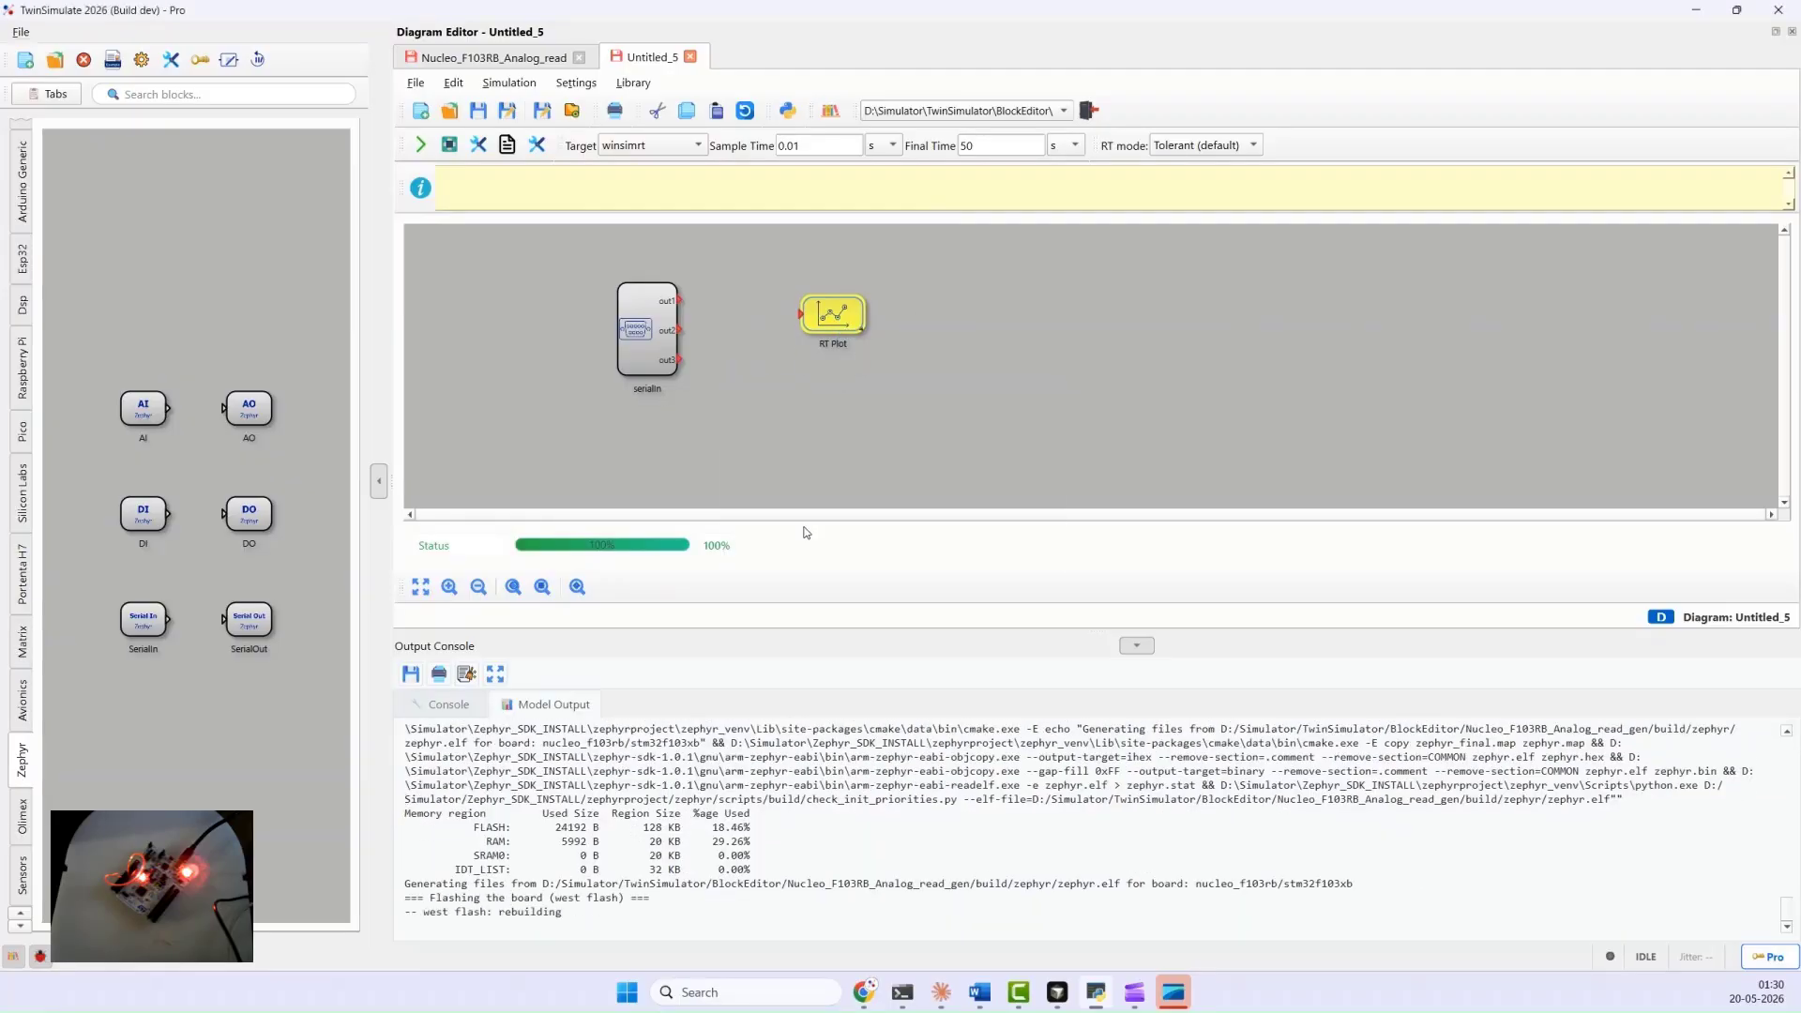
left_click_drag(657, 333, 802, 355)
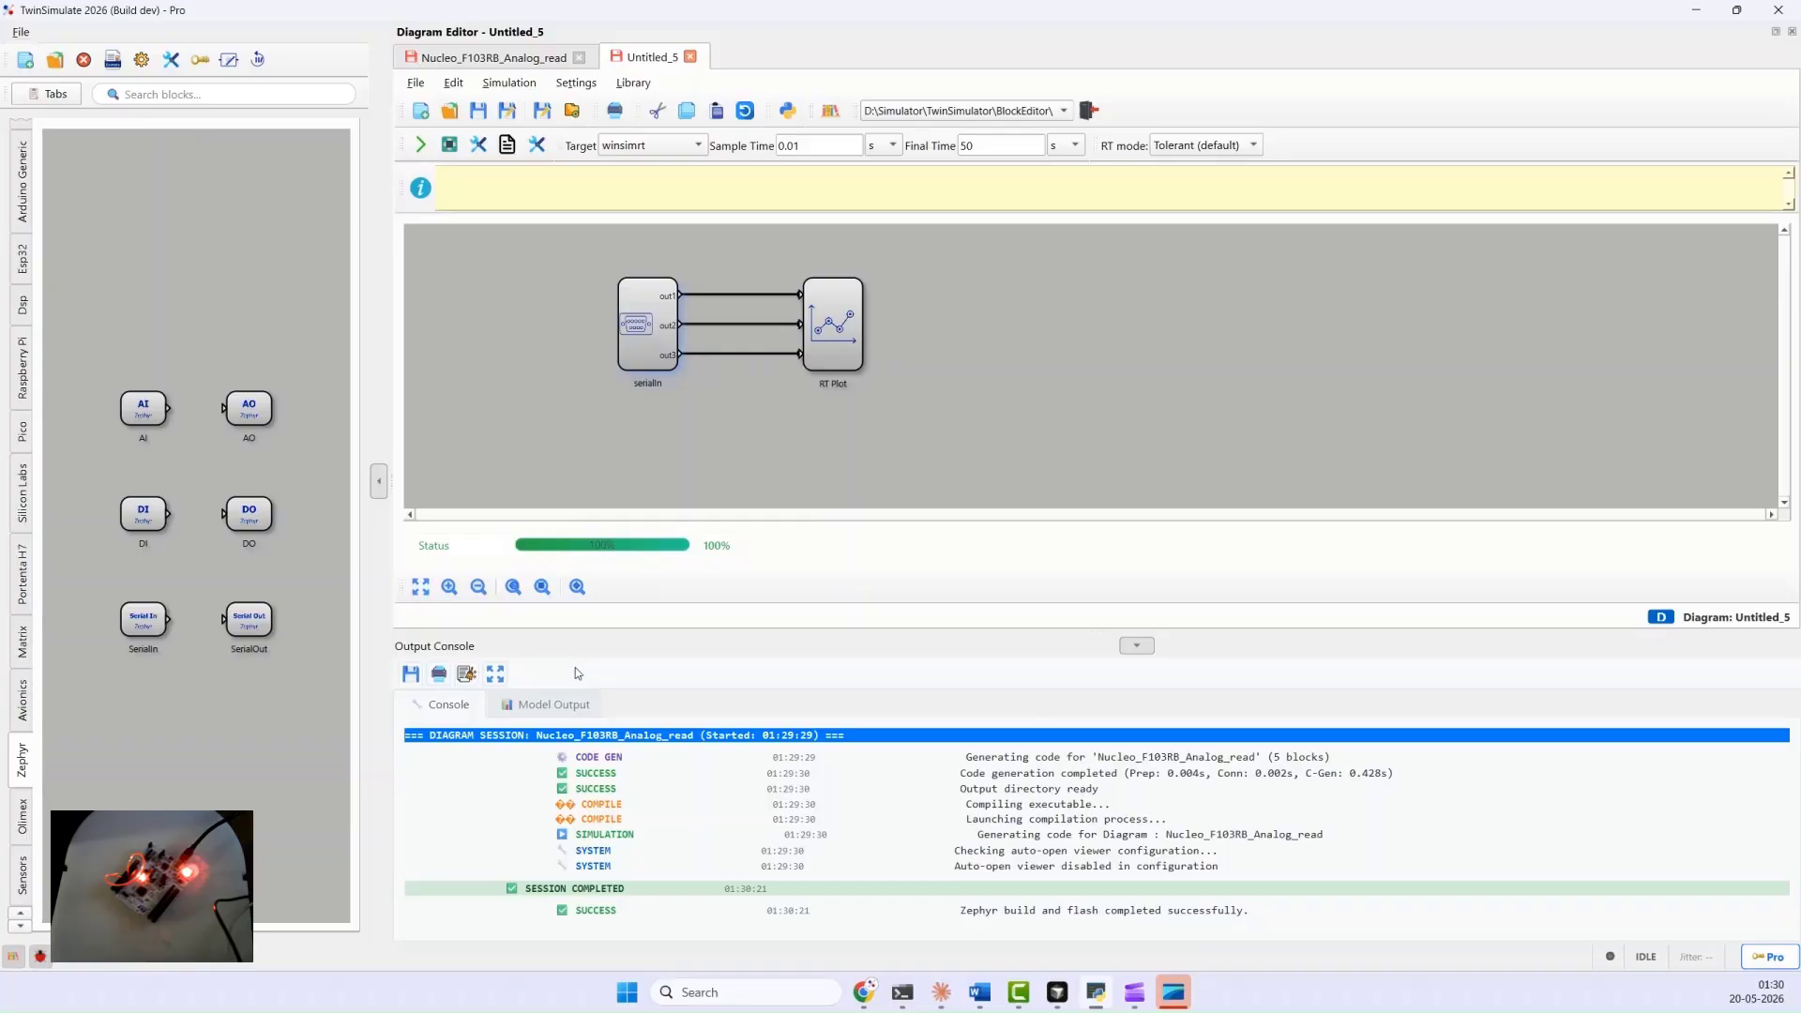
Step: Check the model output log for the status of the file download to the board and the Zephyr build and flash
left_click(563, 712)
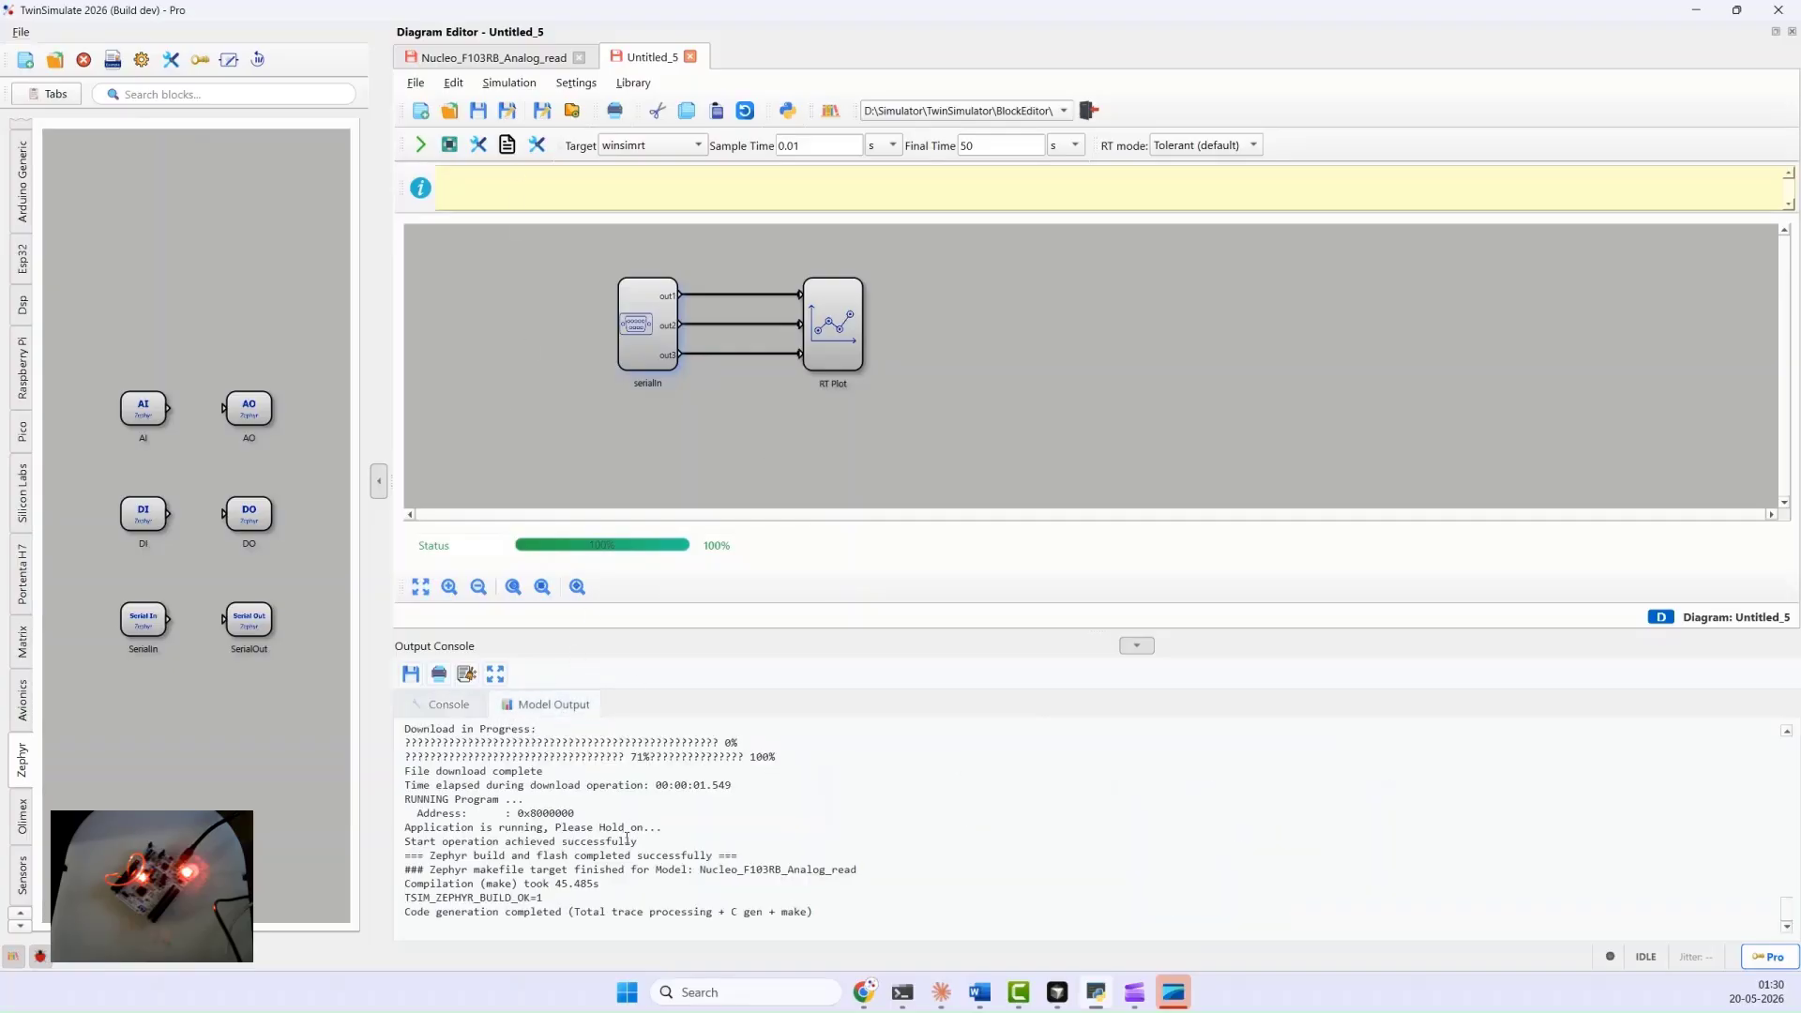
scroll(627, 838, "down", 1)
left_click_drag(403, 768, 546, 767)
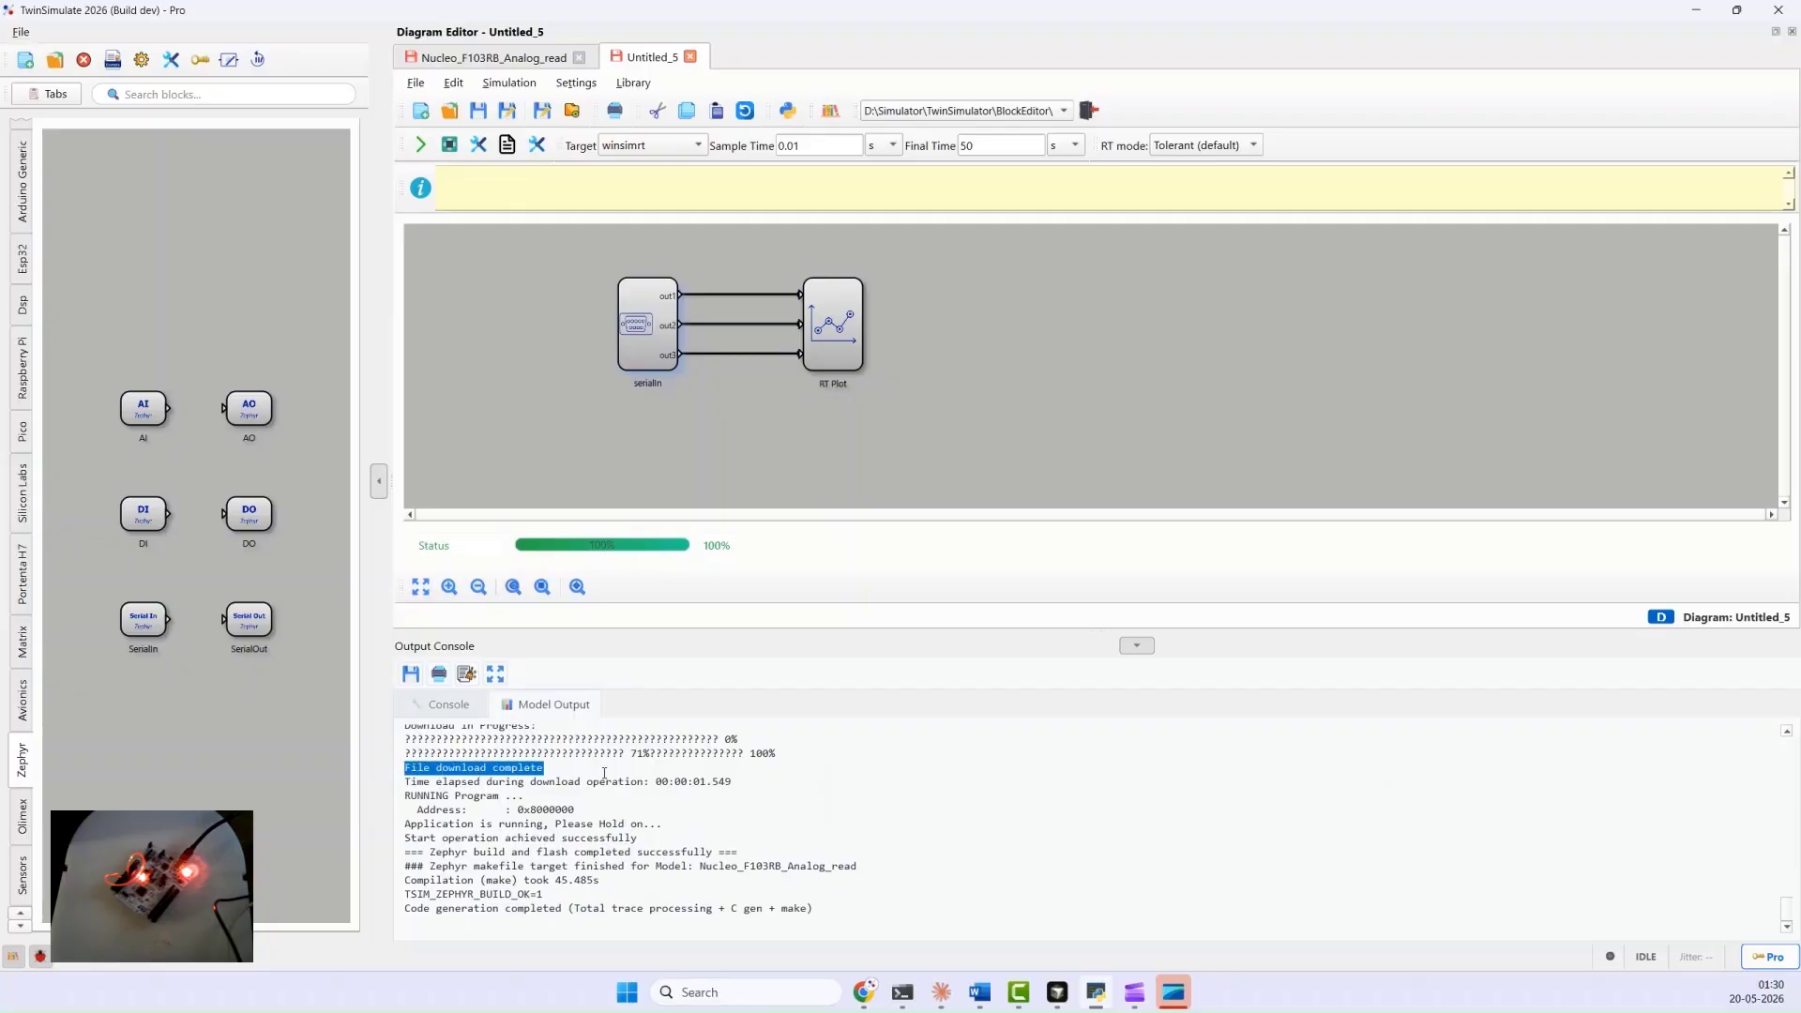
left_click(613, 859)
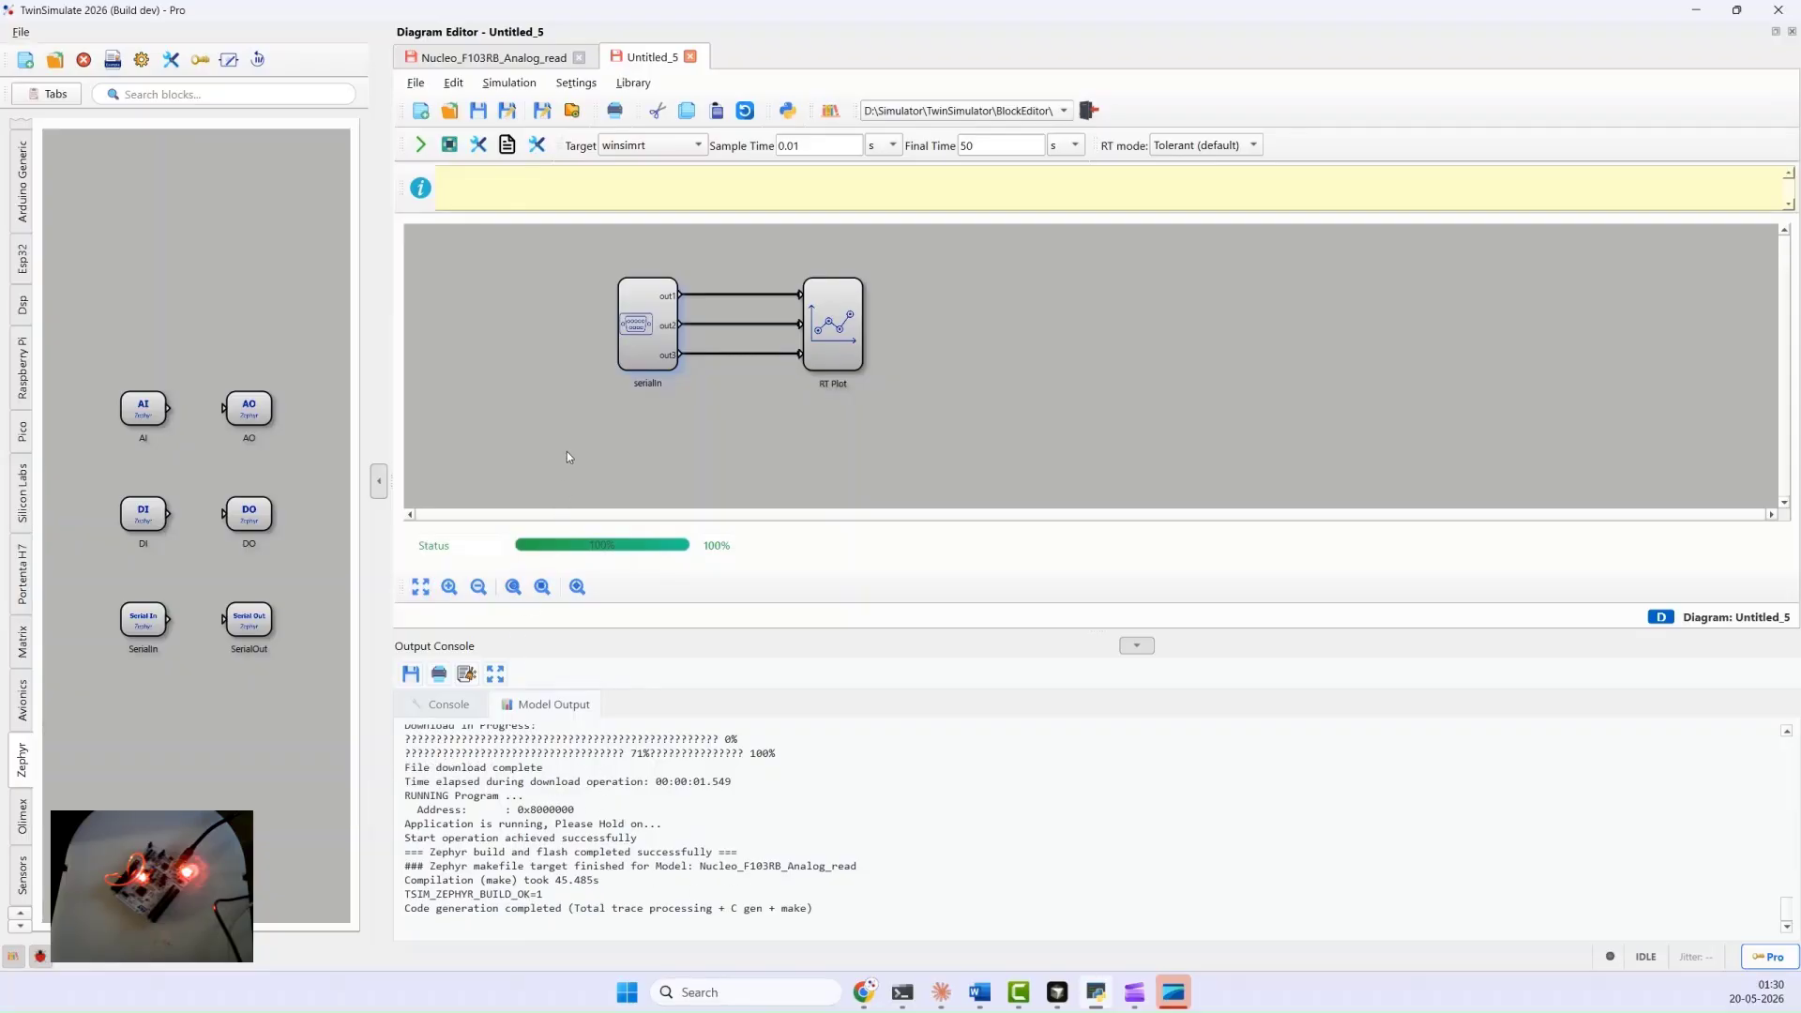
Step: Run the host diagram's simulation and enlarge the output console to check the serial port requested by the serialIn block
left_click(419, 150)
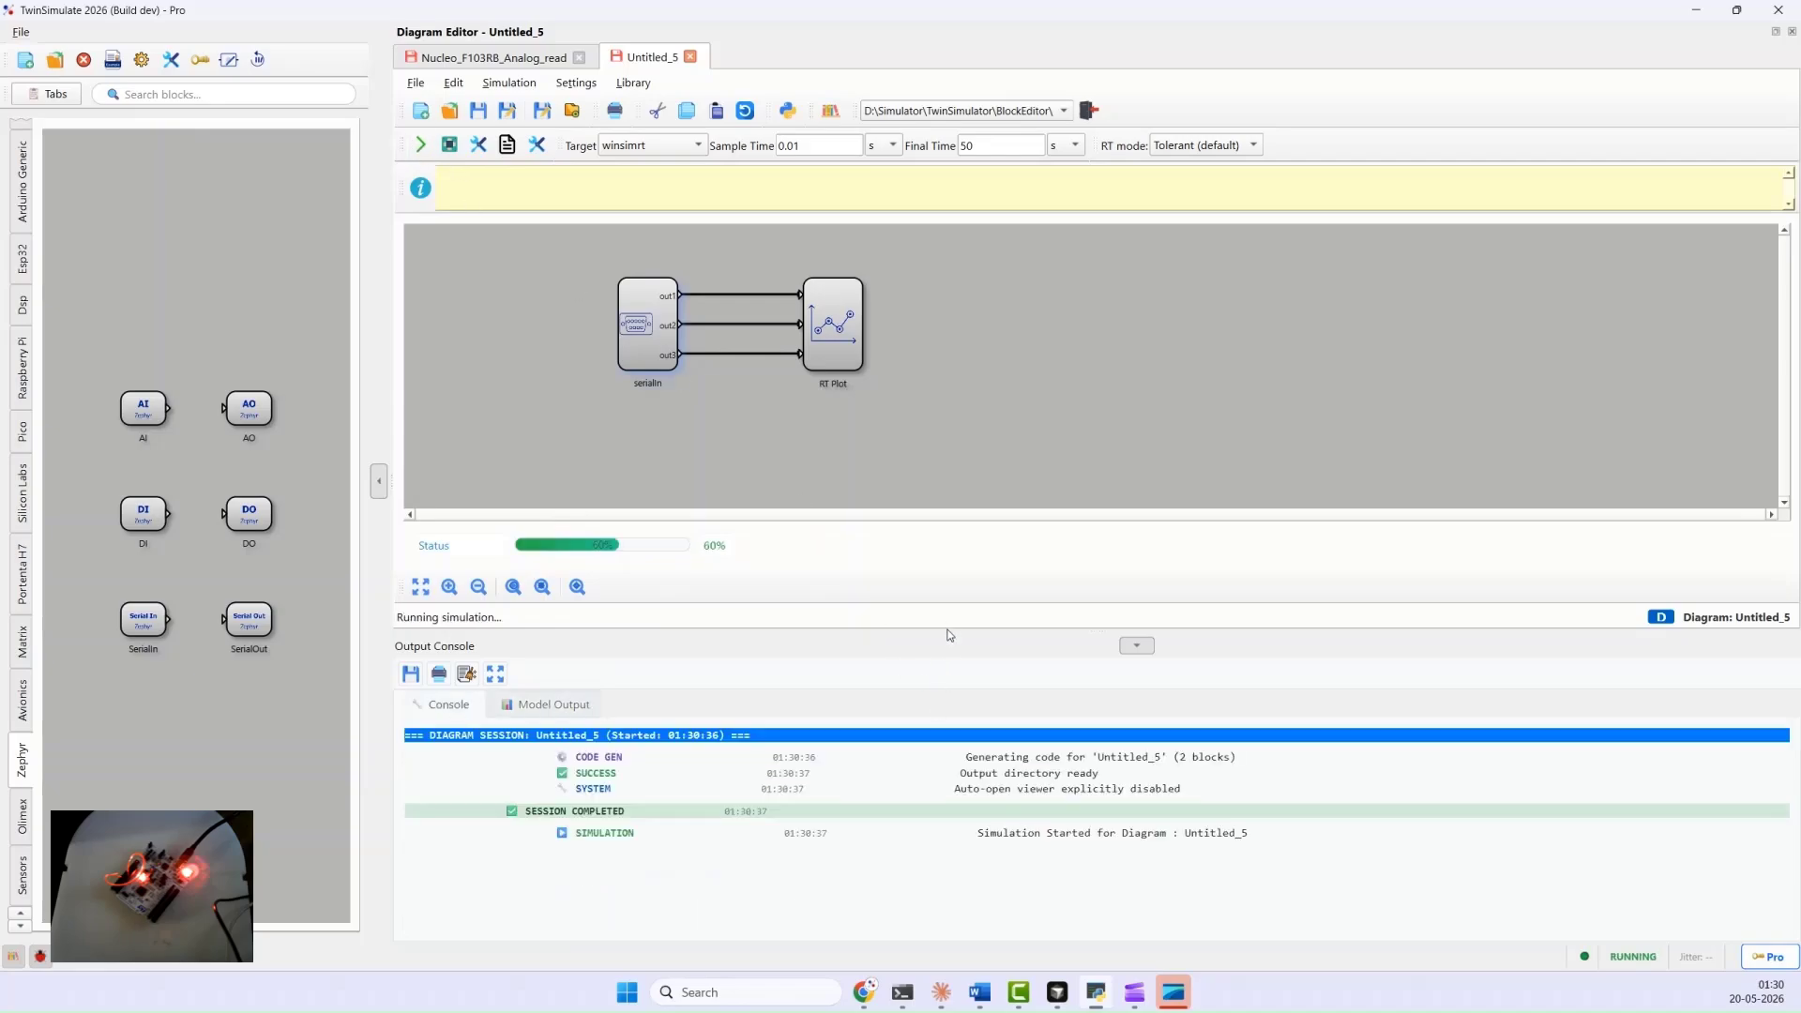
left_click_drag(948, 631, 940, 575)
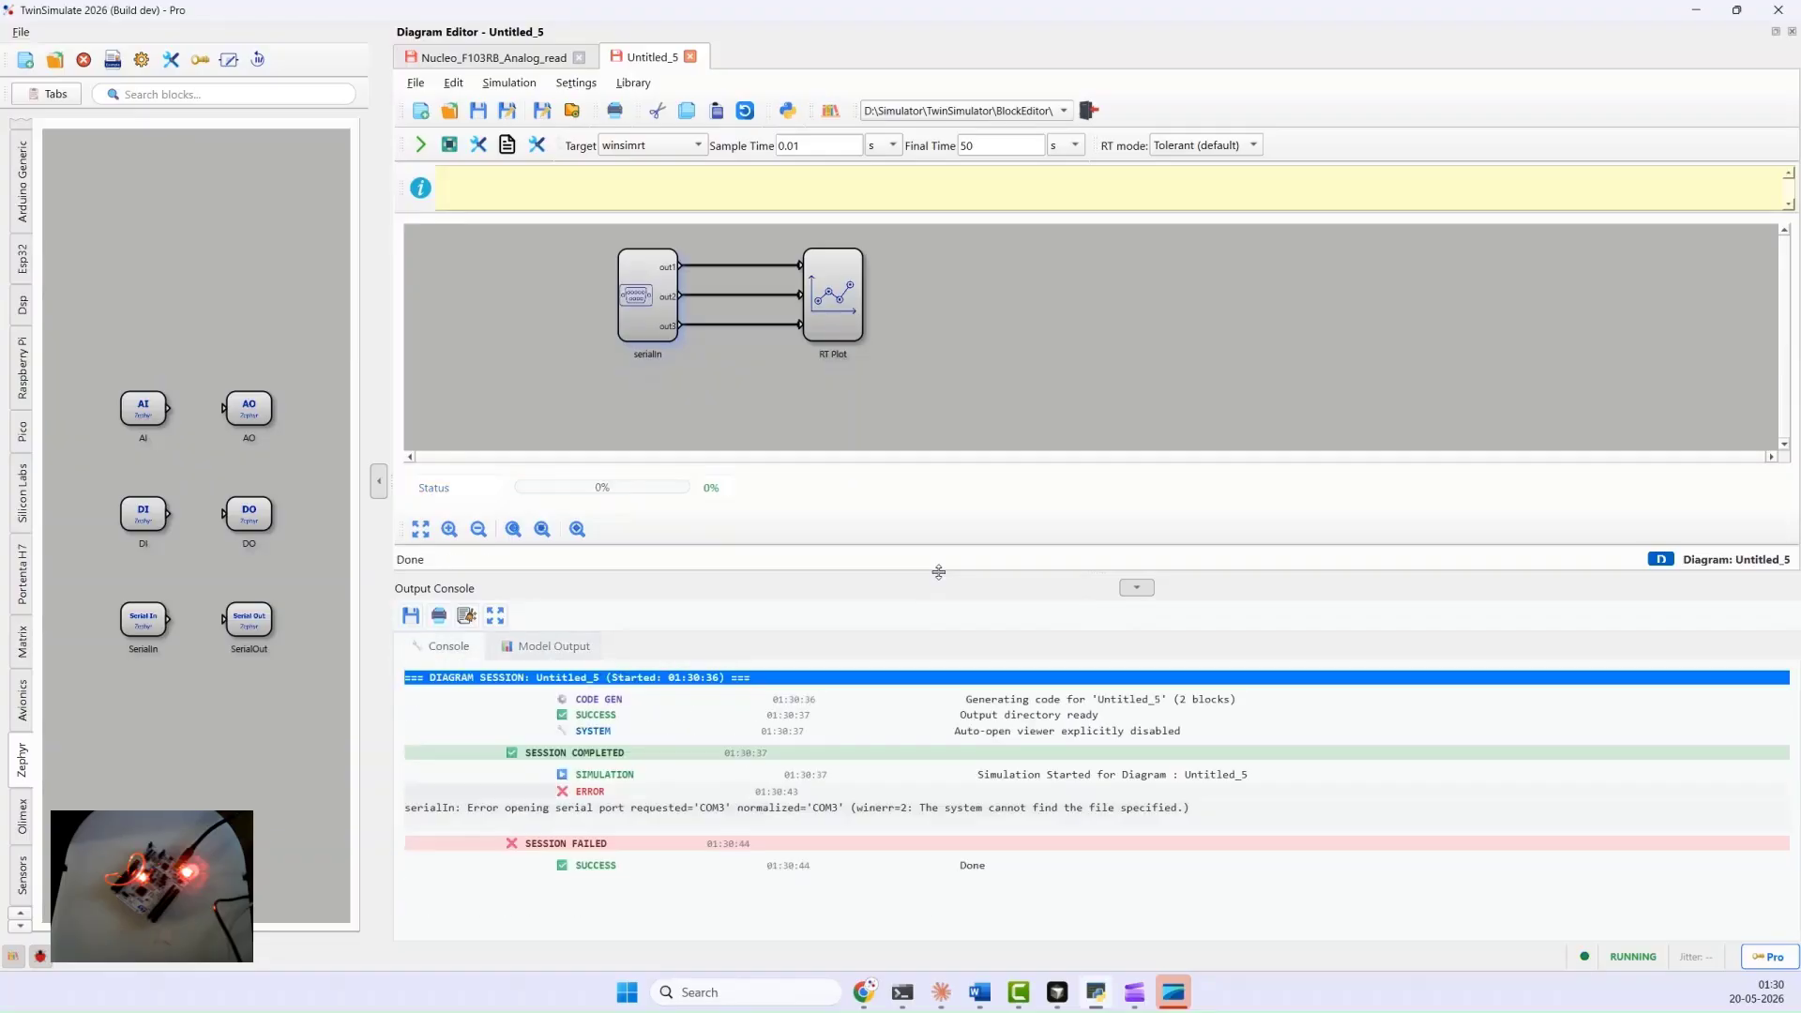
left_click_drag(695, 809, 845, 809)
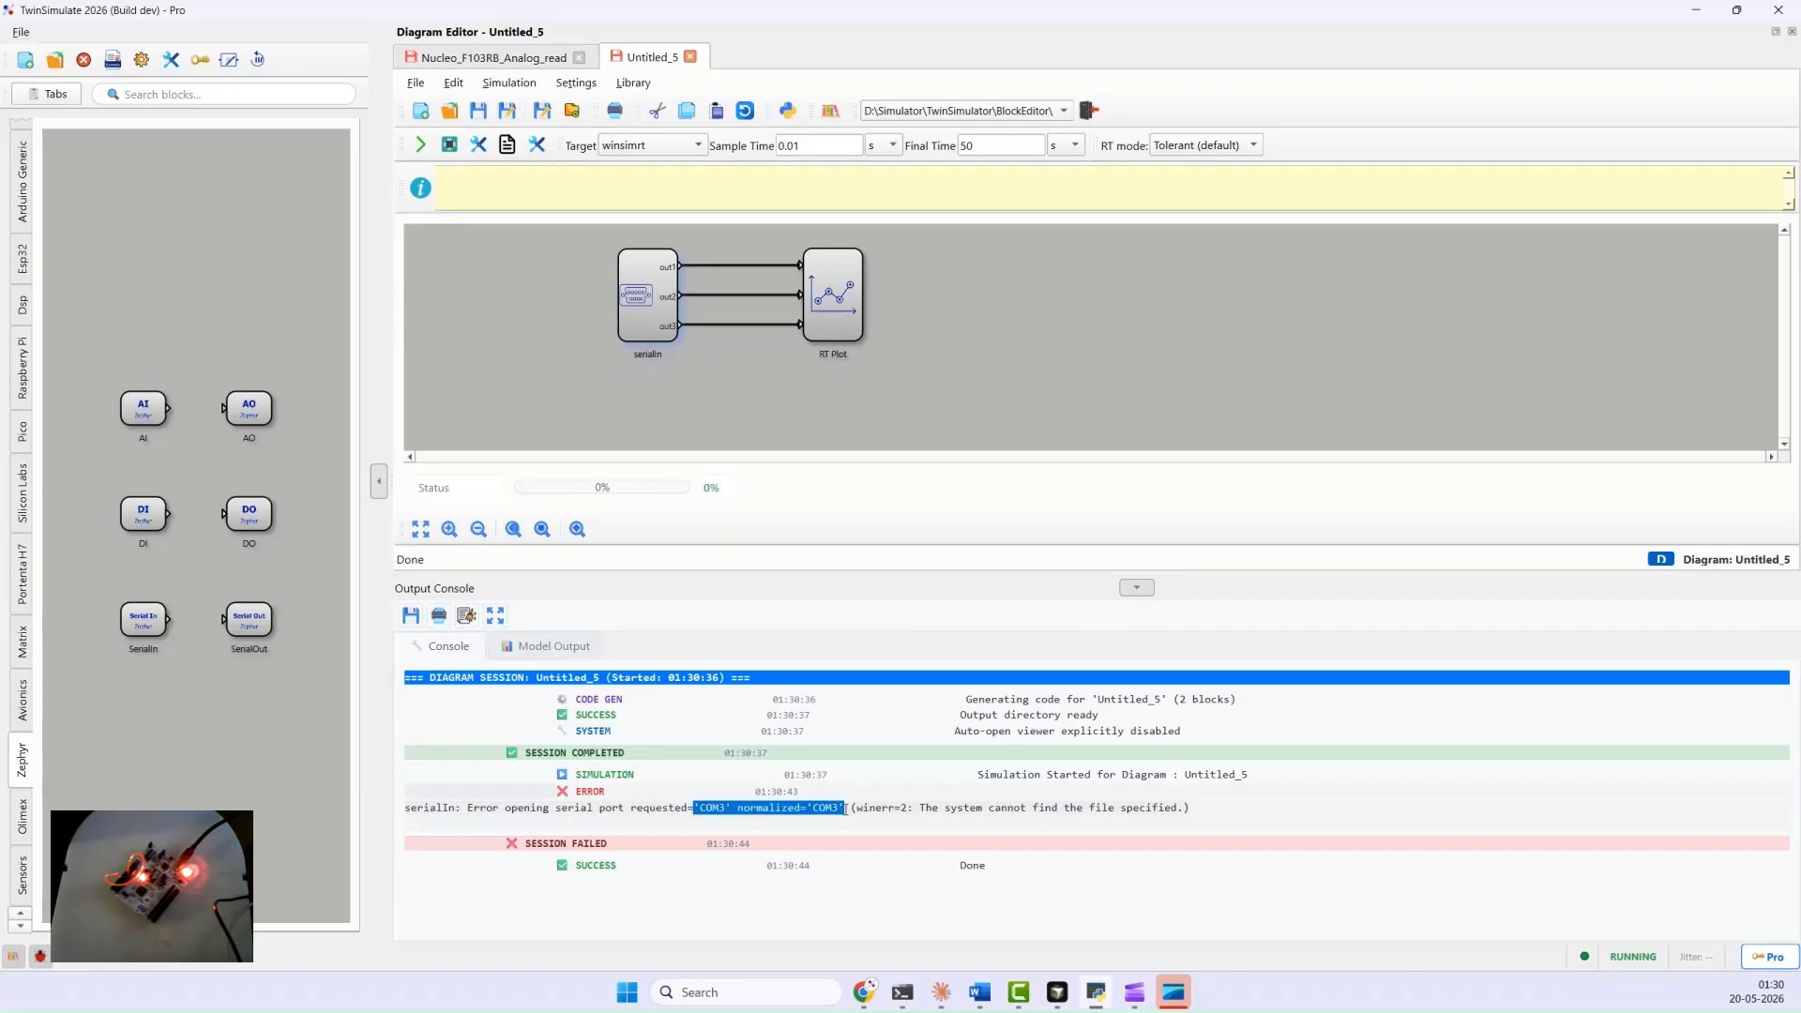
Step: Change the serialIn block's port from COM3 to the other available serial port and apply the setting
double_click(656, 307)
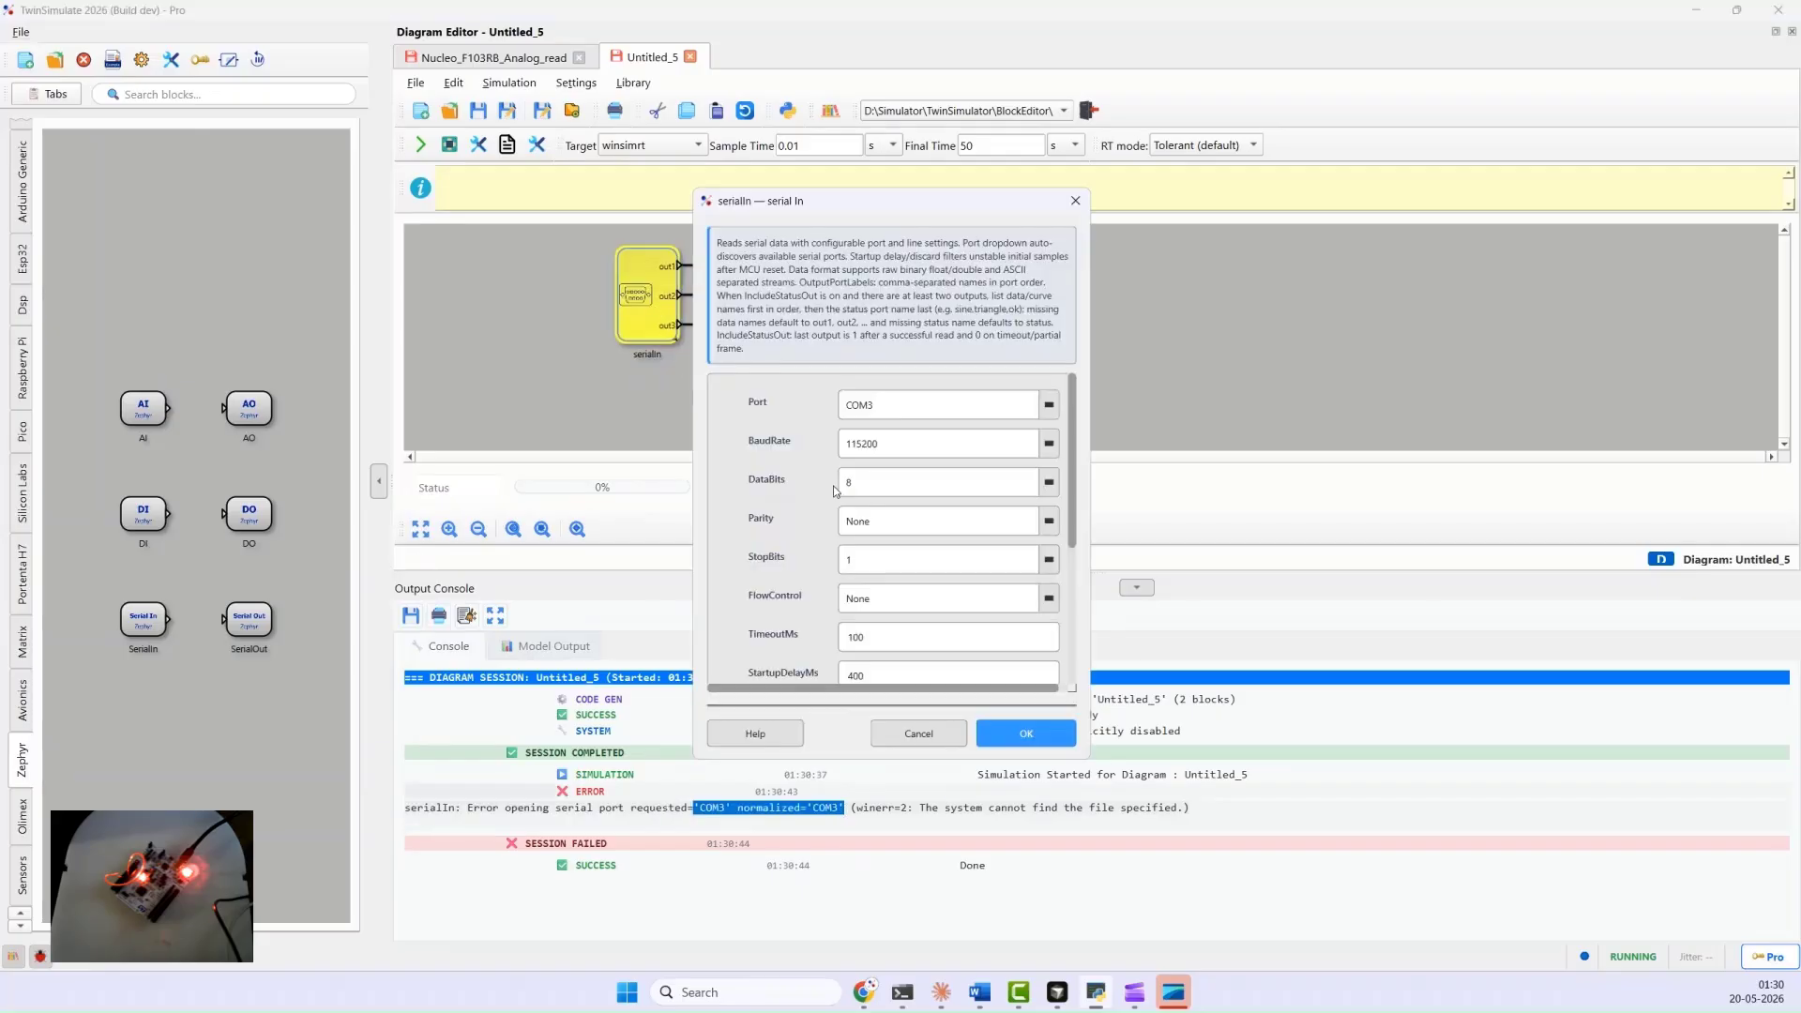
left_click(992, 407)
left_click(918, 428)
left_click(1027, 733)
left_click(681, 405)
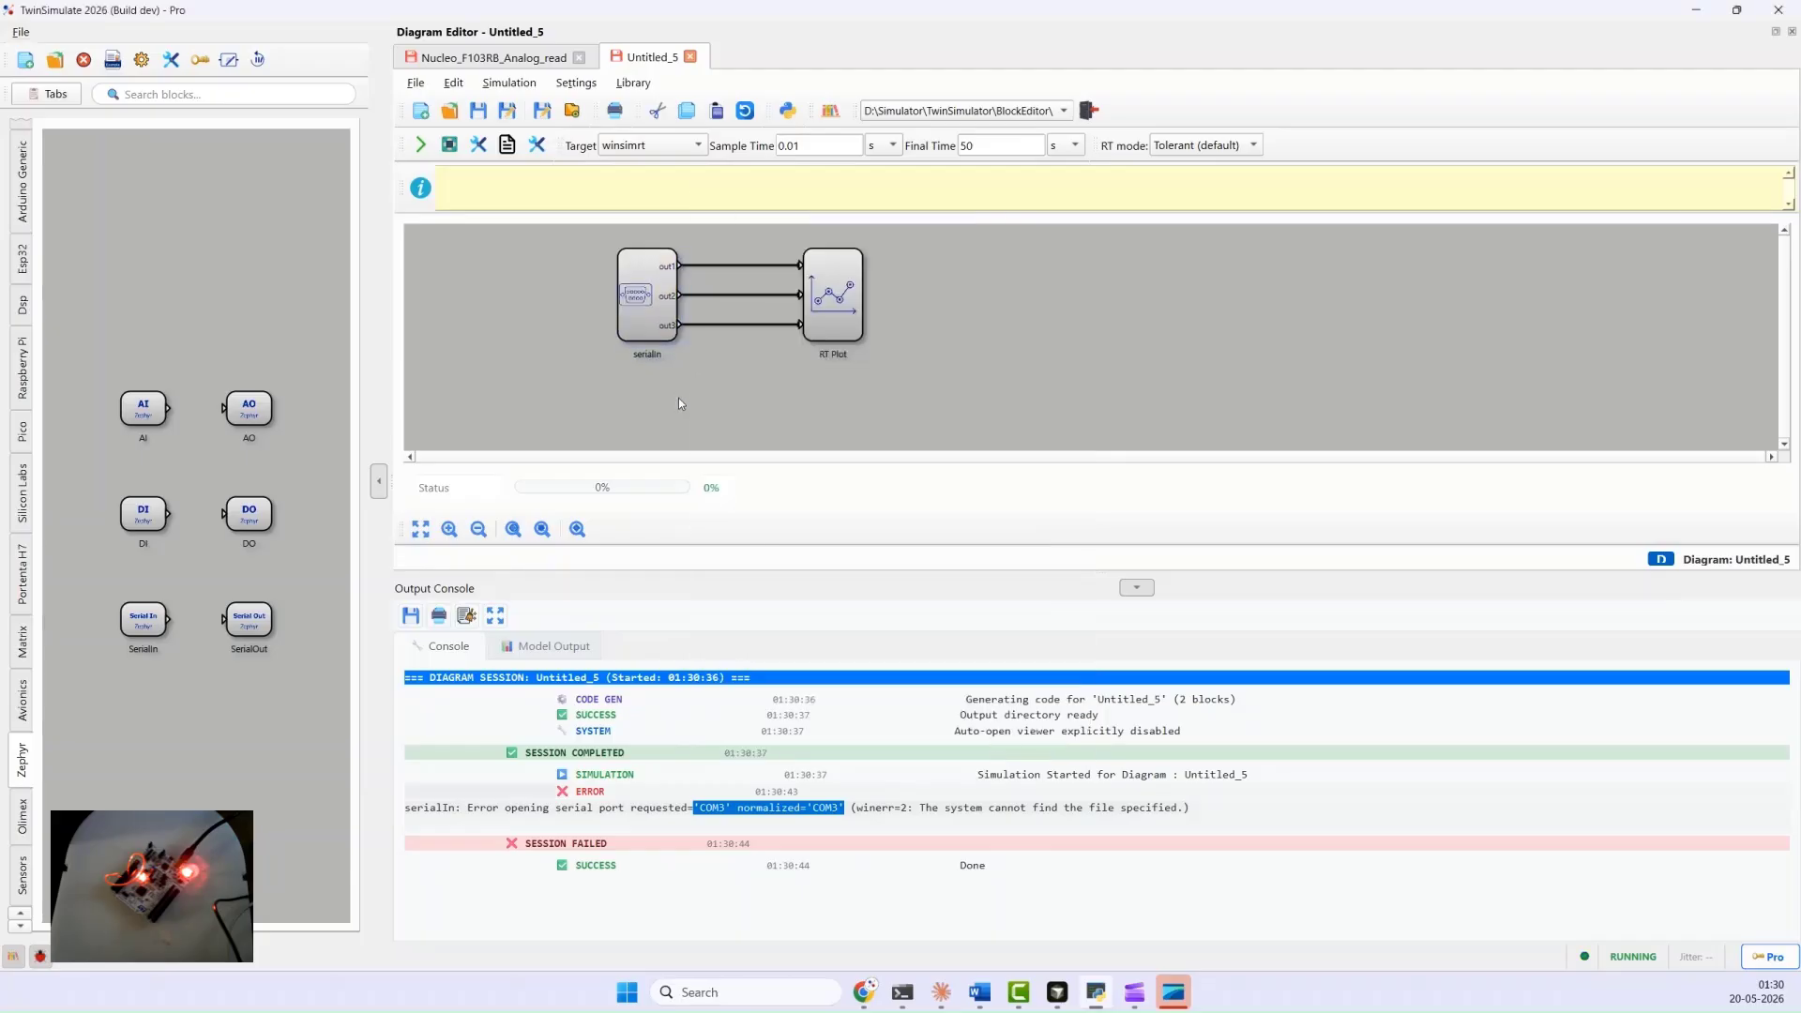
Step: Run the host diagram's simulation again and reduce the real-time plot's Sliding N to 500
left_click(420, 144)
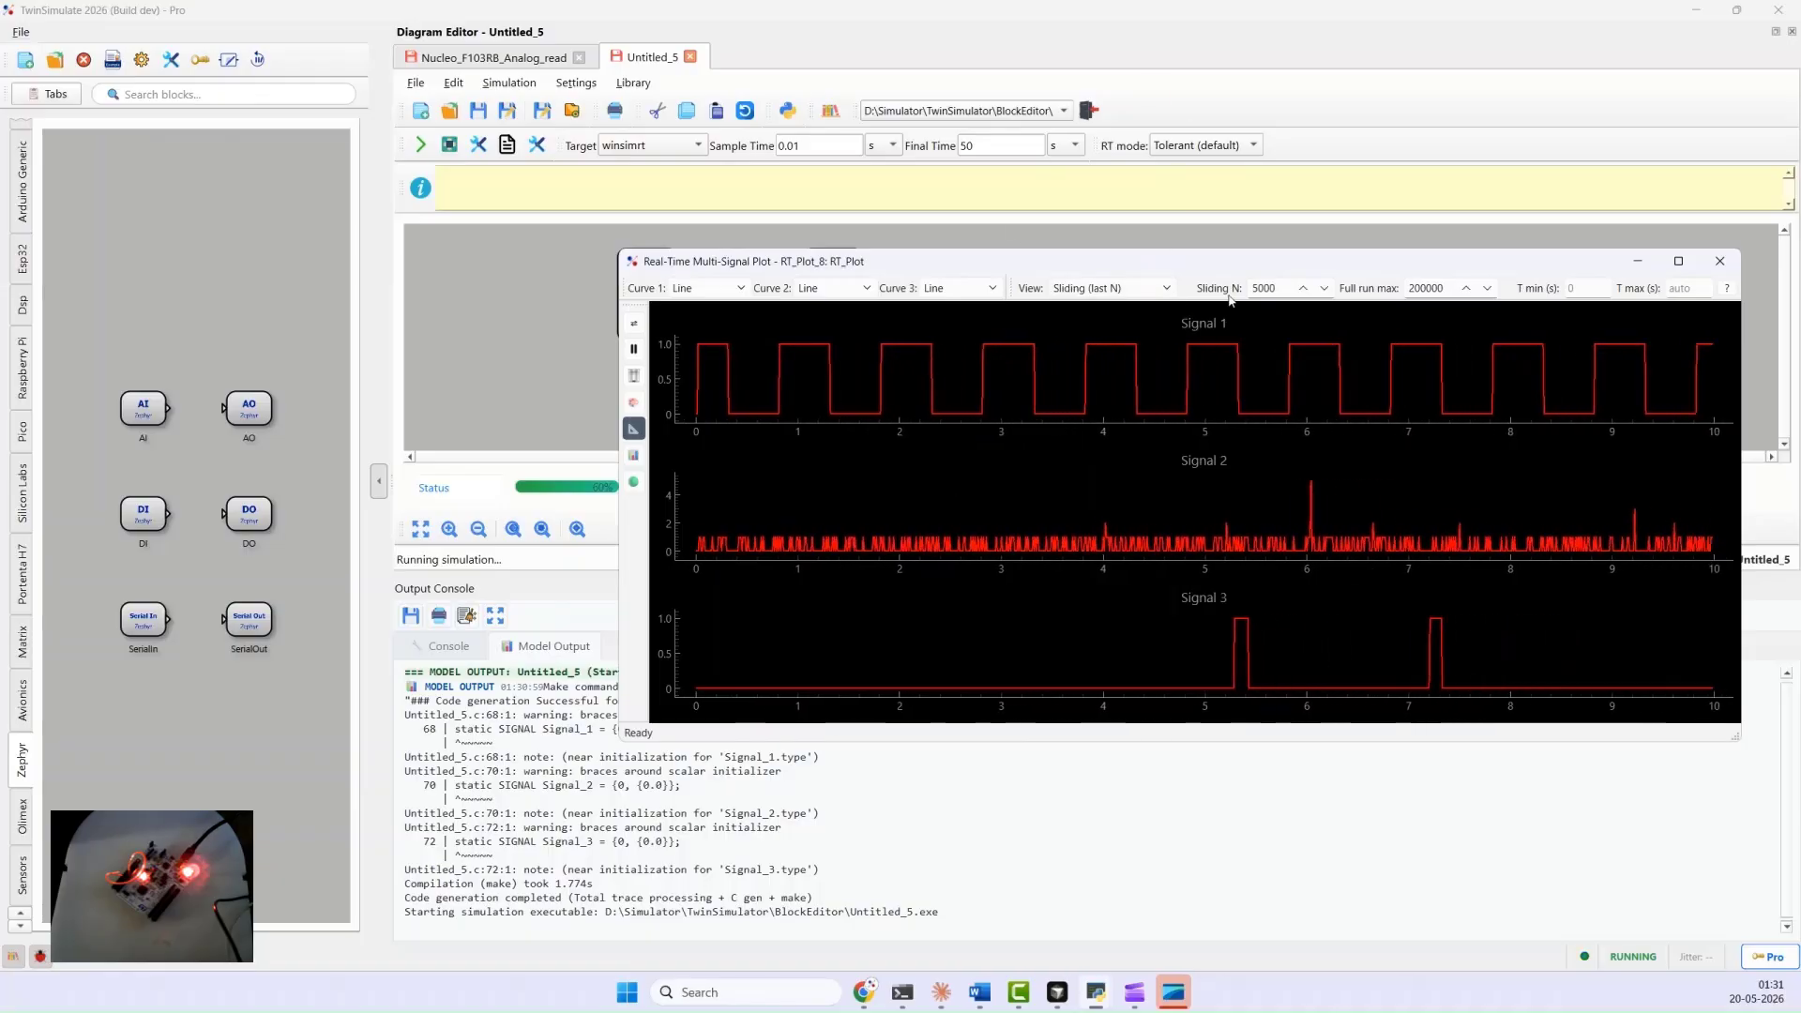
left_click(1325, 290)
left_click(1324, 290)
left_click(1325, 290)
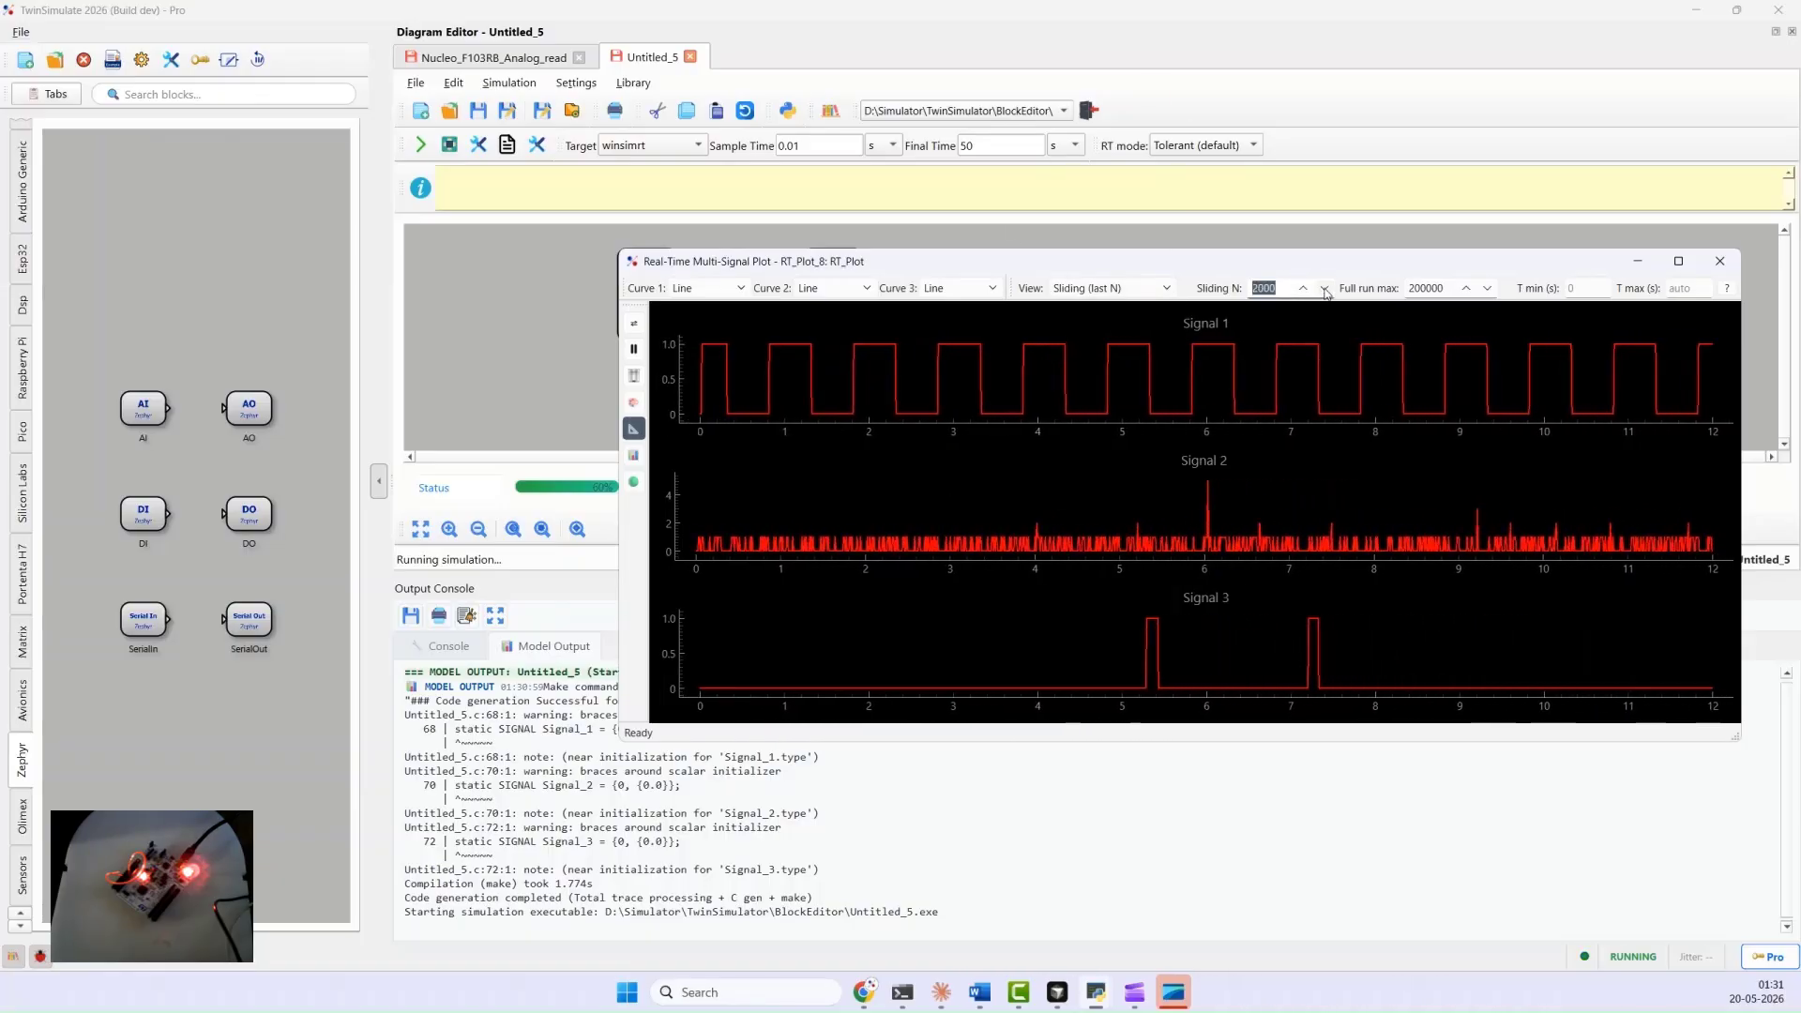
left_click(1325, 289)
left_click(1324, 289)
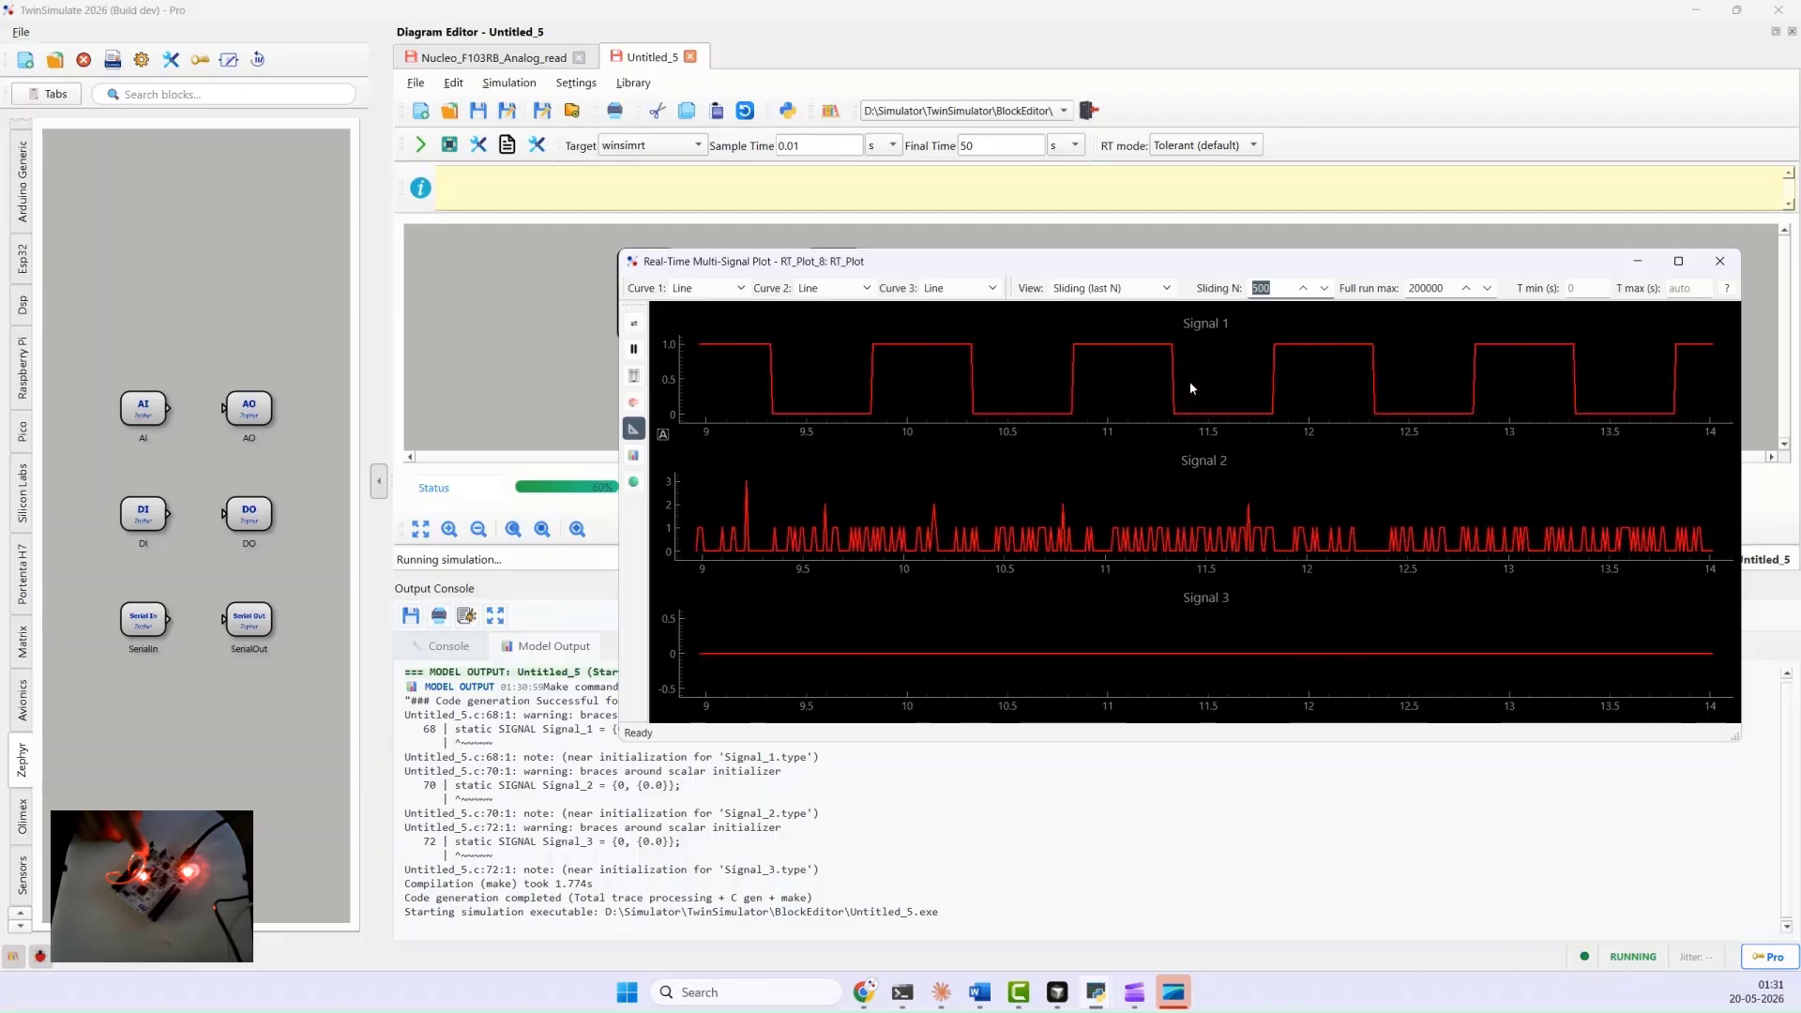